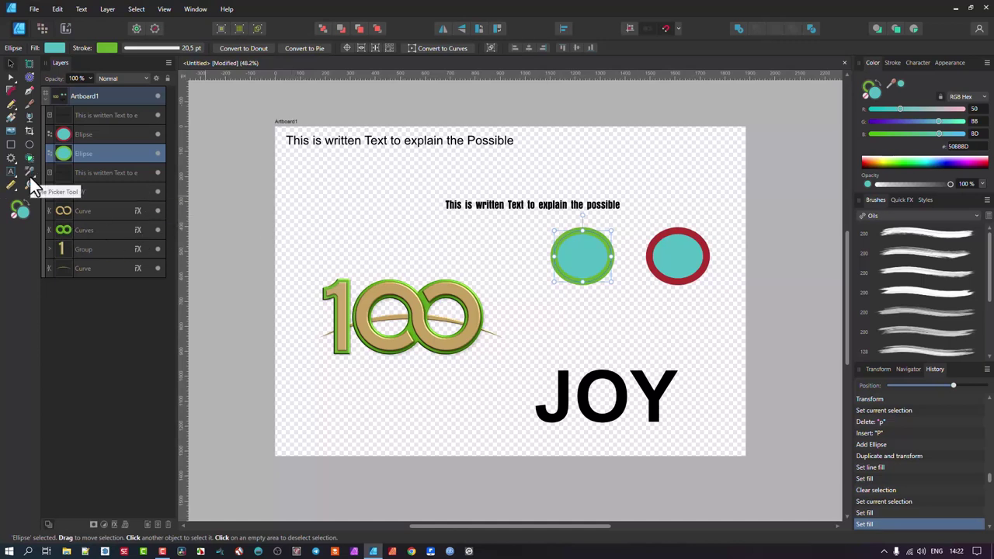
- Clear the selection, reselect the green-ringed ellipse and expand the picker tools flyout
mouse_move(32, 183)
key("ctrl+d")
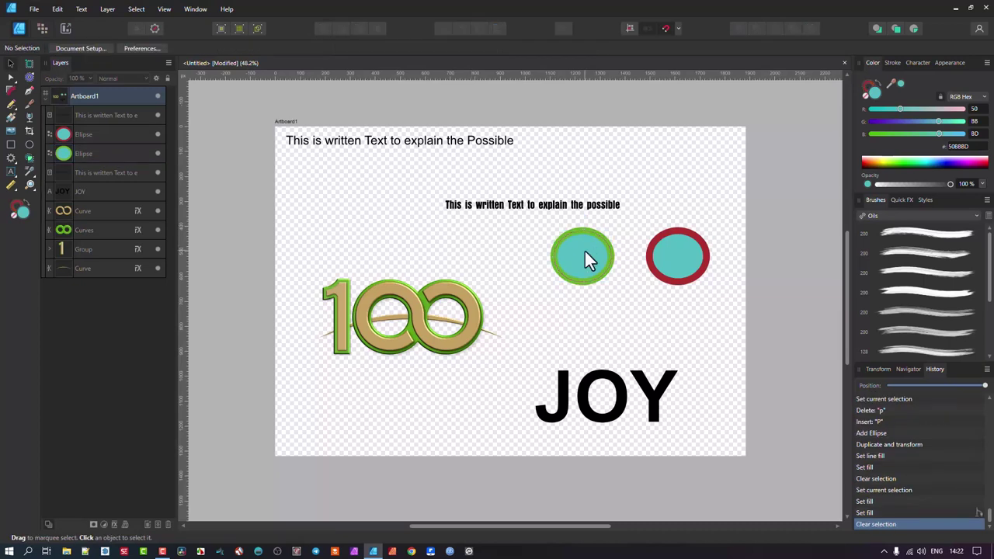
left_click(588, 243)
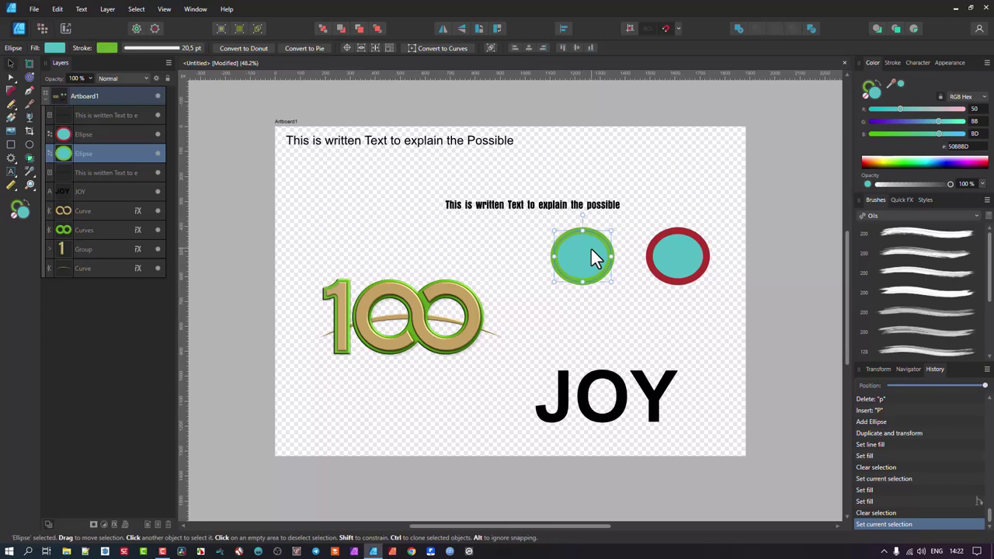
left_click(32, 168)
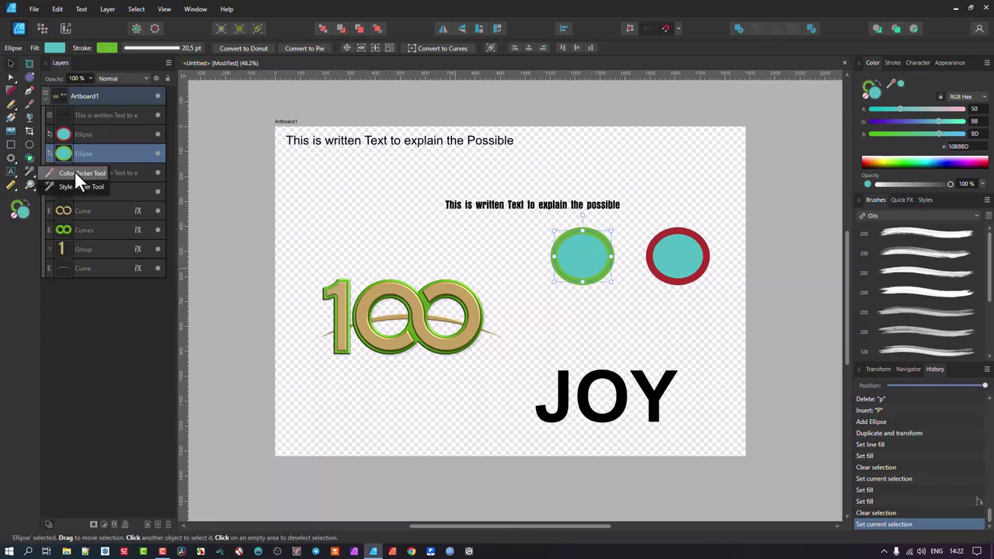
- Choose the Color Picker Tool and set its sample Source to Global
left_click(73, 173)
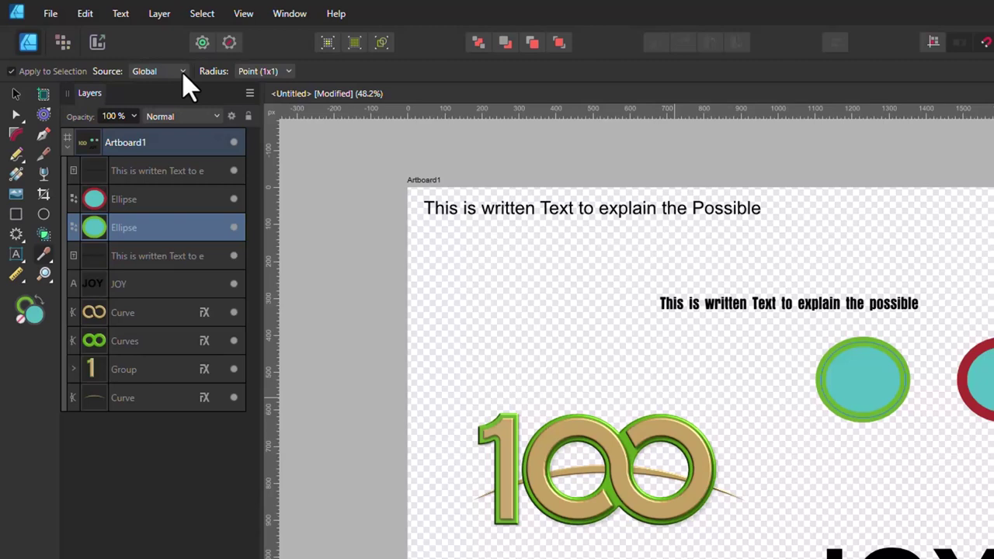
left_click(169, 72)
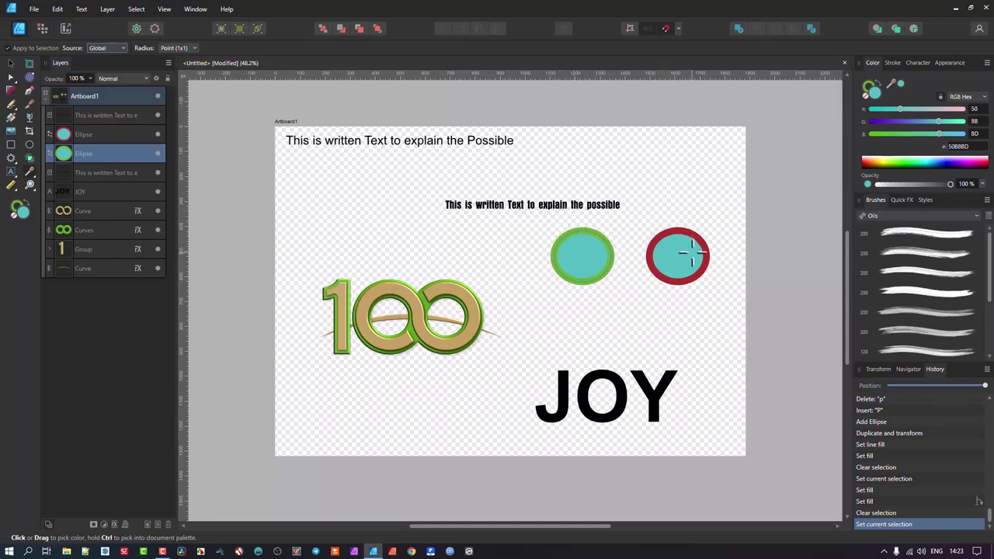
- Sample the right ellipse's red ring (AC2F2B) as the green-ringed ellipse's fill
scroll(691, 250, "up", 4)
scroll(690, 250, "down", 1)
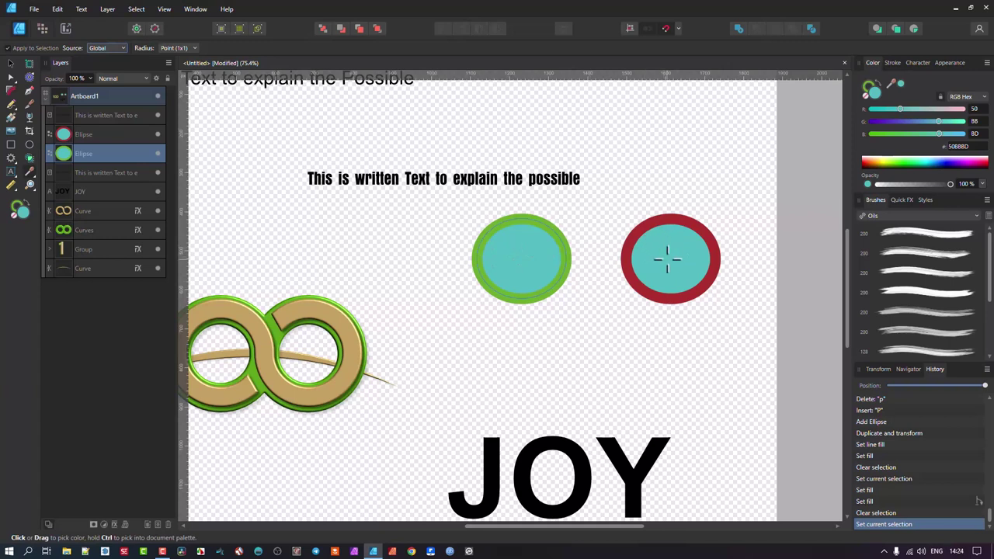
left_click(528, 230)
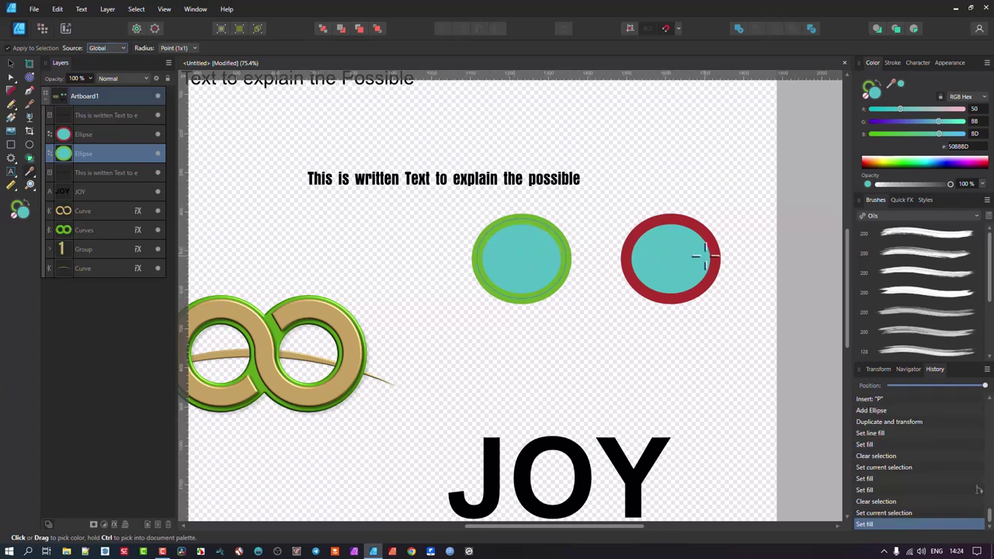
left_click(683, 220)
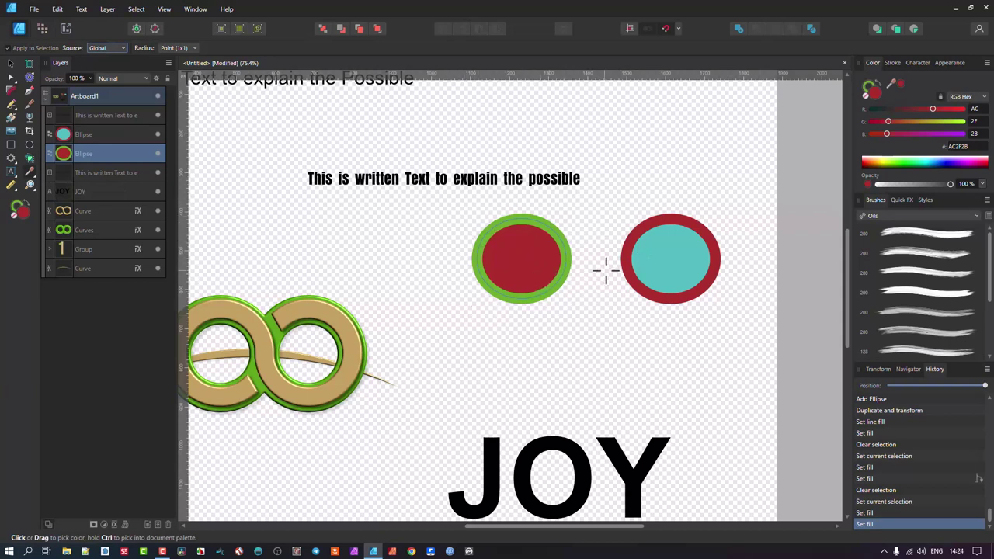
- Set picker Radius to Average (65x65), trying cyan, grey and brown blends before red AC2F2B
left_click(195, 47)
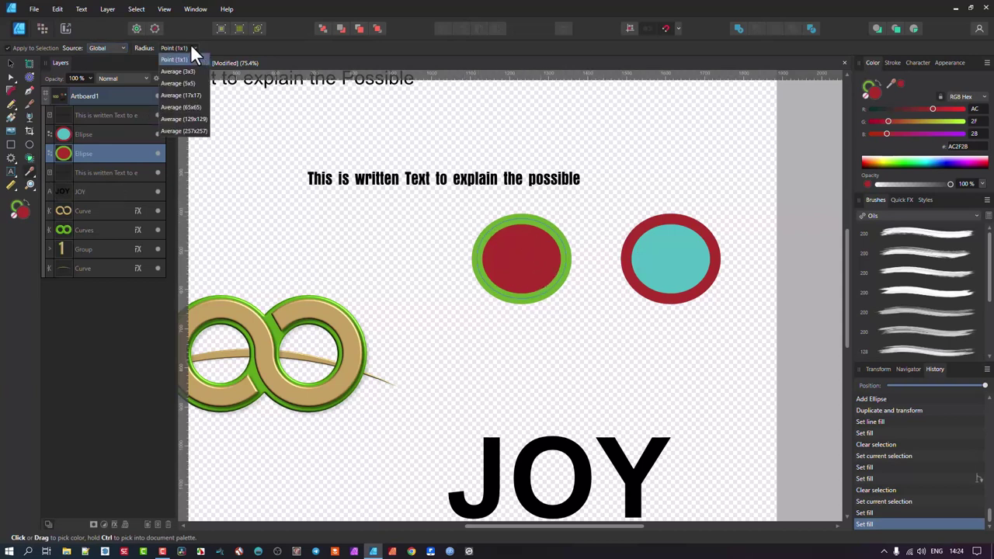
left_click(195, 107)
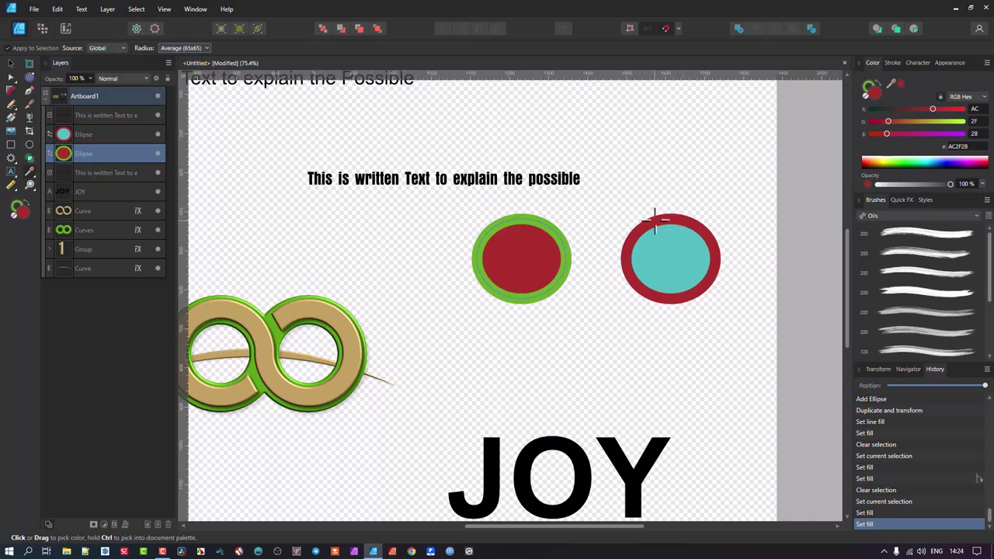
left_click(670, 257)
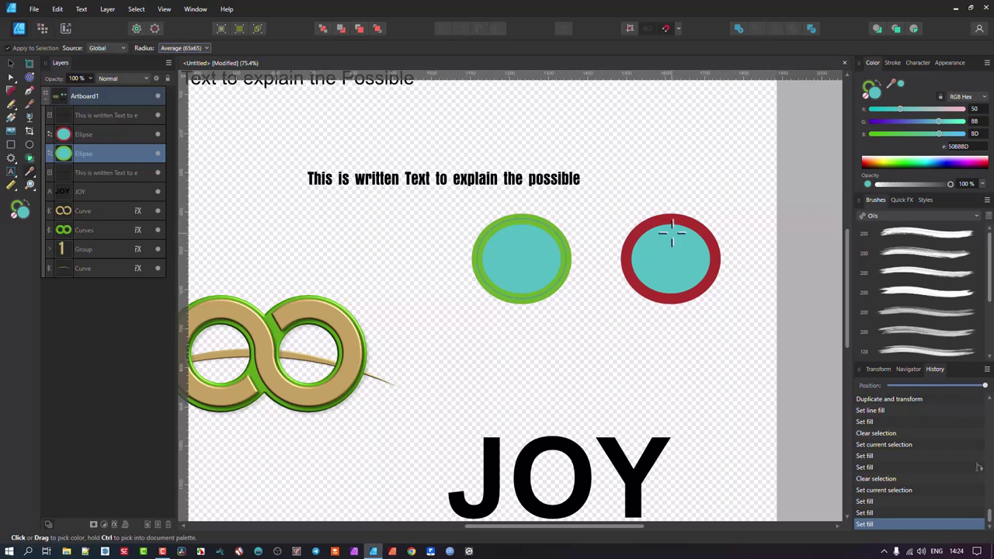
left_click(673, 234)
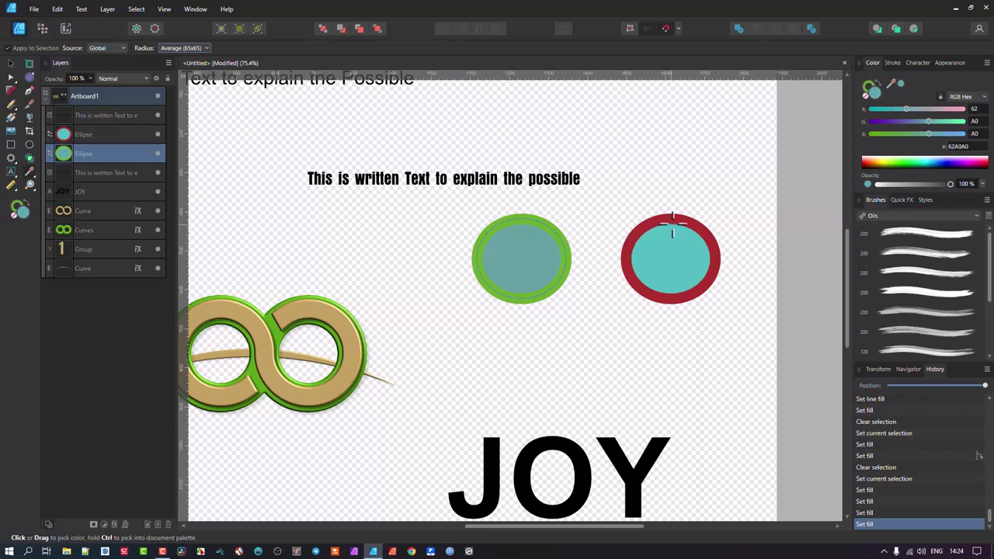
left_click(672, 223)
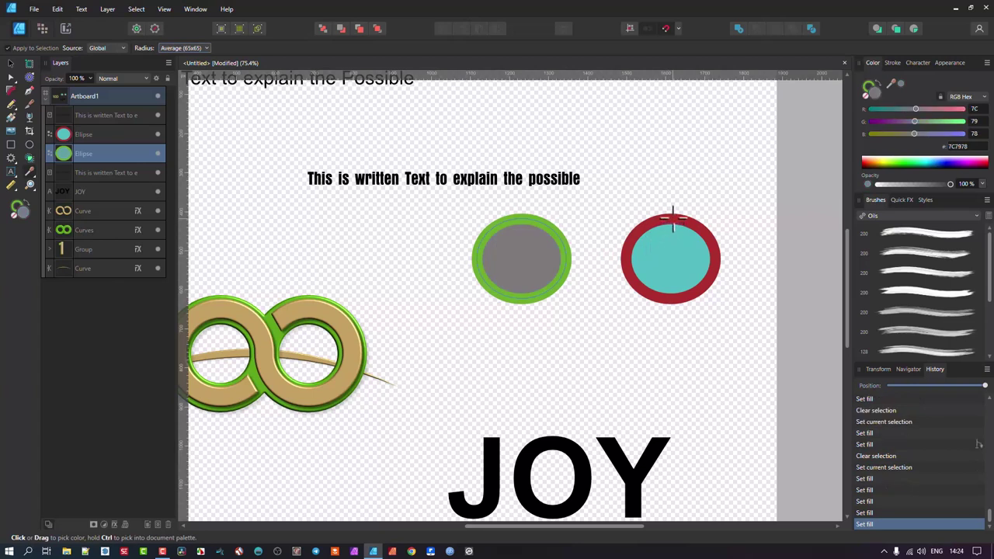
left_click(673, 219)
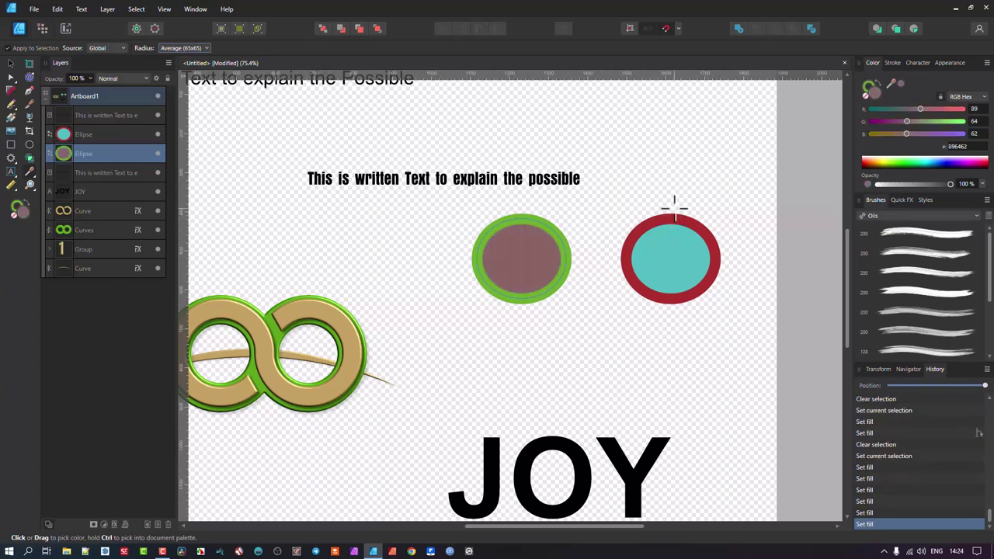
left_click(673, 218)
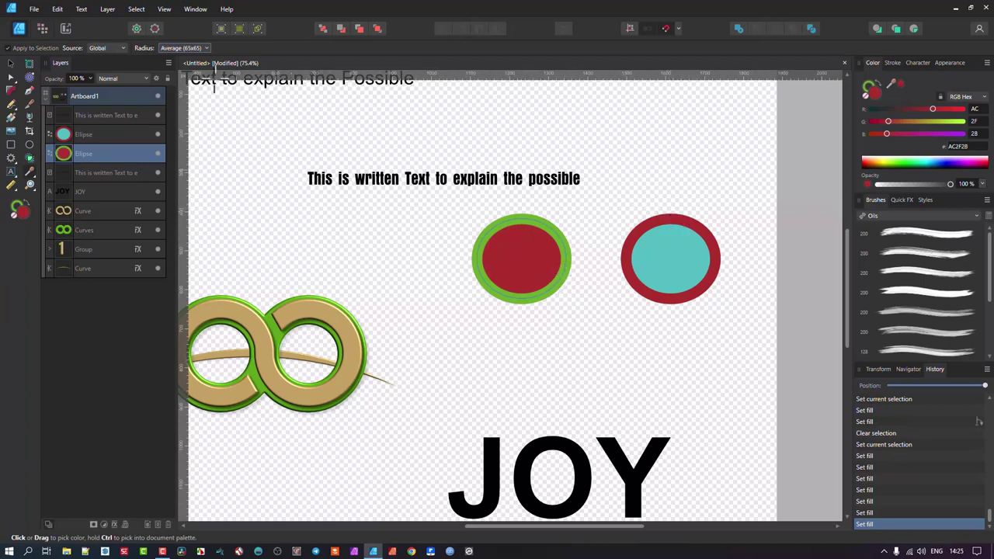
- Set picker Radius to Point (1x1) and test teal, gold and black fills, ending on teal
left_click(186, 48)
left_click(191, 59)
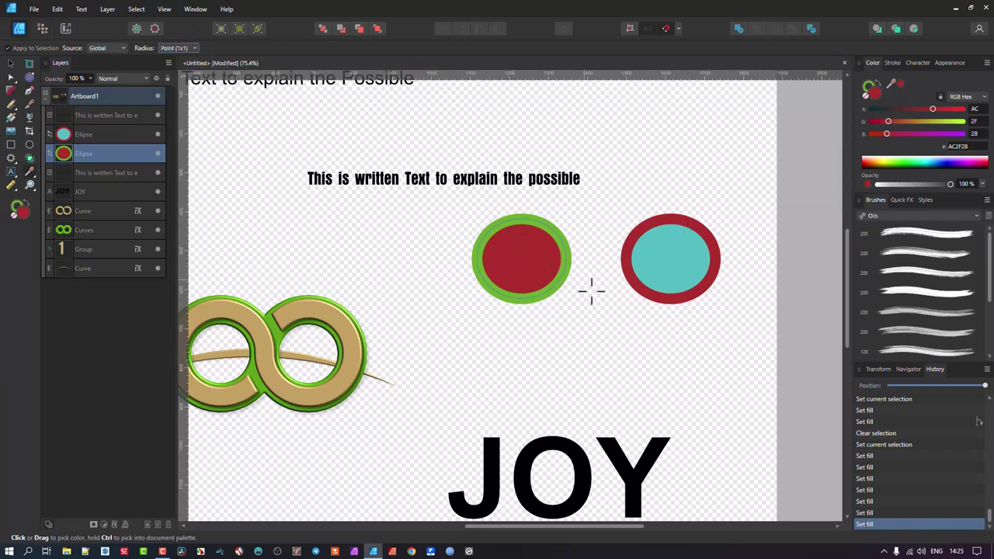
left_click(680, 268)
left_click(361, 322)
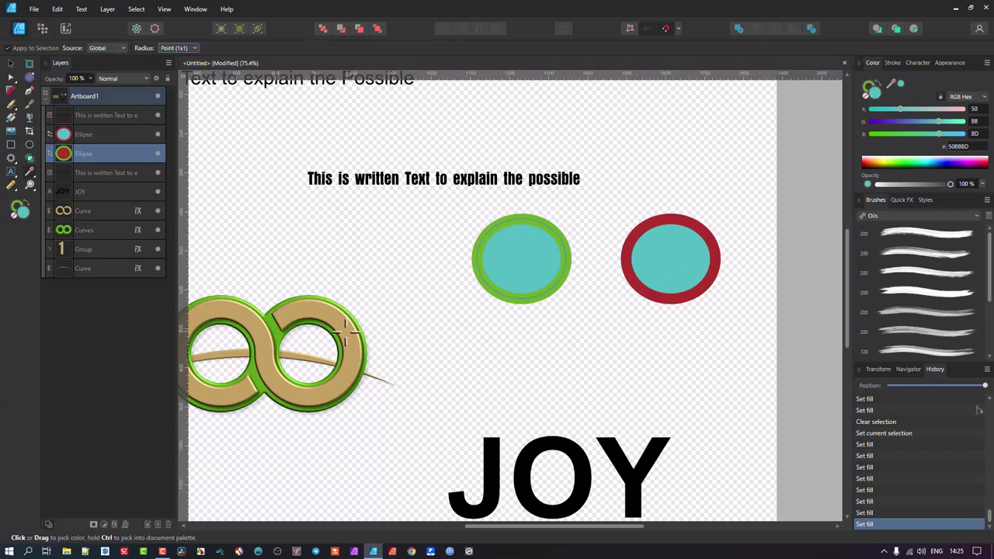
left_click(578, 459)
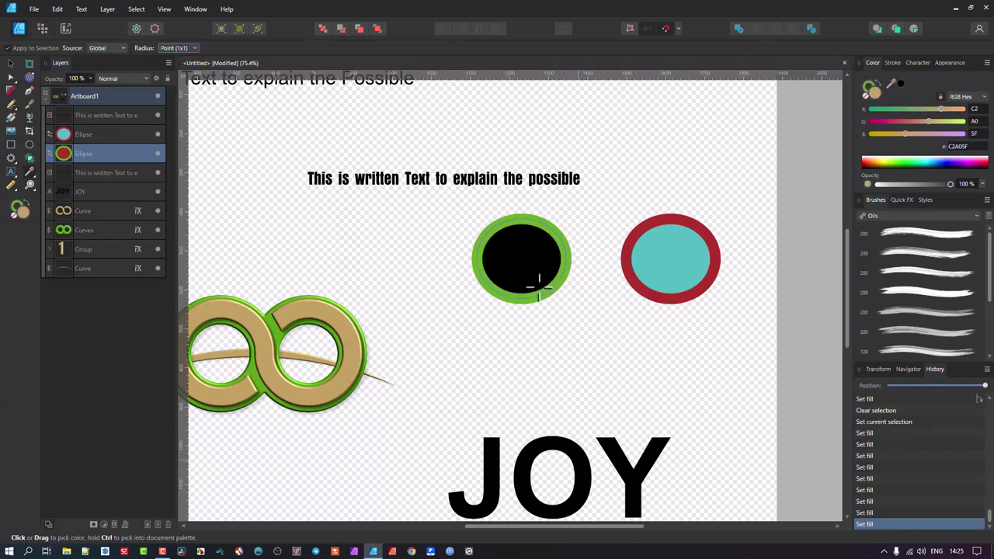
left_click(667, 264)
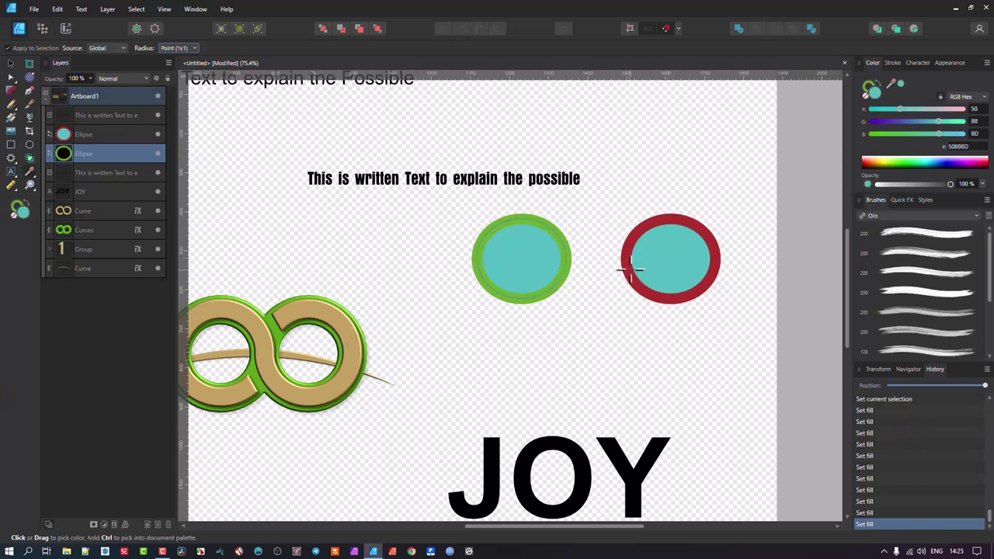
- With the Move Tool, marquee-select both ellipses and delete them
scroll(447, 305, "down", 3)
left_click_drag(447, 305, 528, 302)
left_click(11, 63)
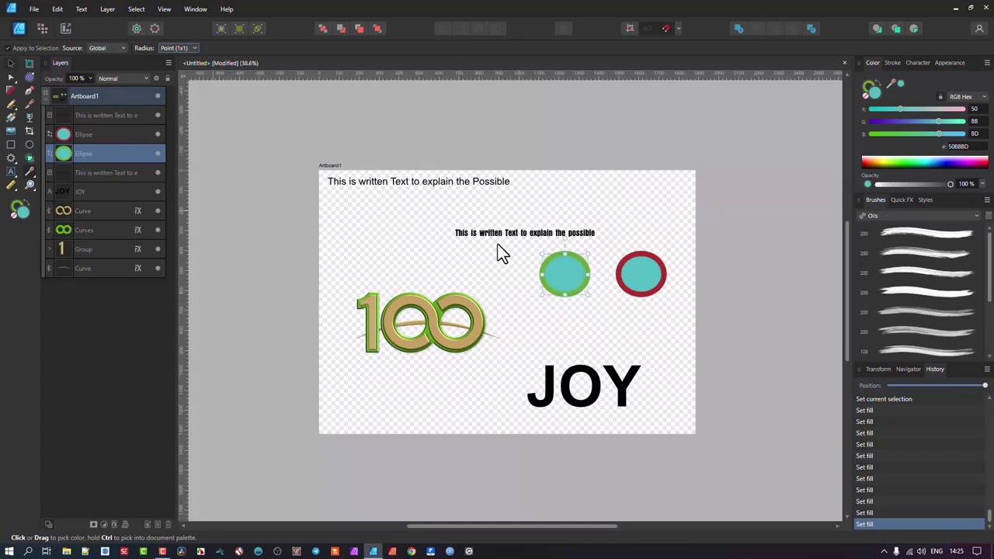
left_click(606, 273)
left_click_drag(530, 248, 709, 319)
key("Delete")
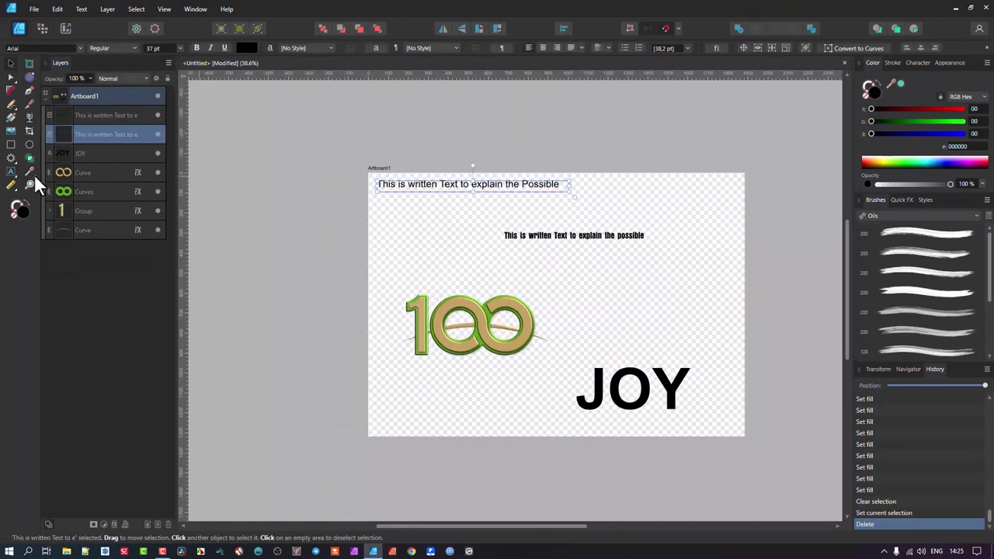
- Deselect the top text line and activate the Style Picker Tool, briefly browsing the Edit menu
left_click(235, 198)
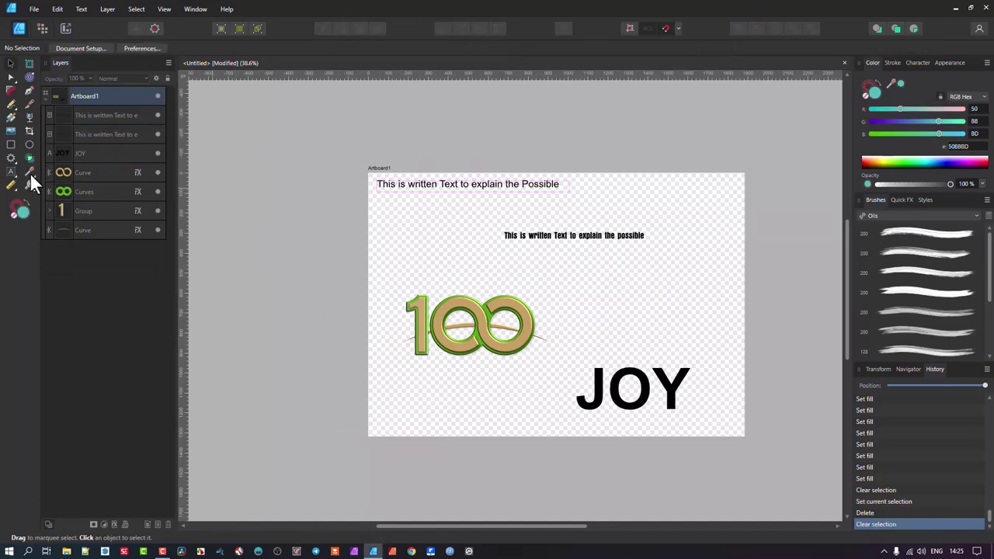
left_click(31, 173)
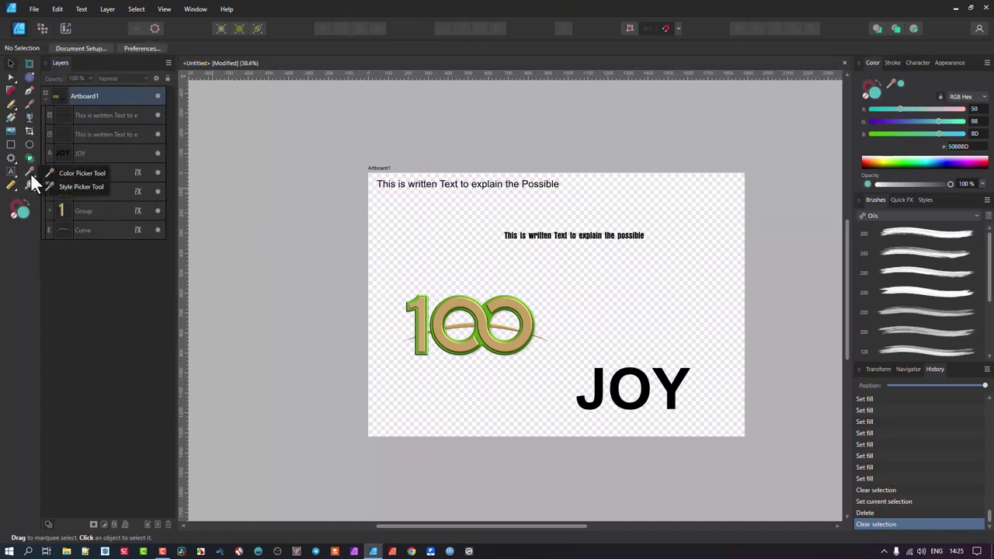
left_click(79, 185)
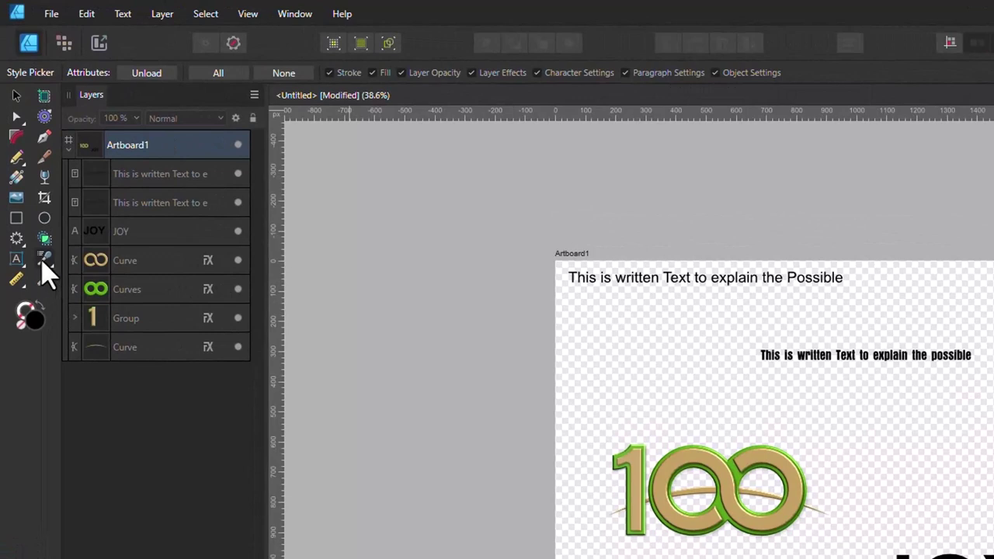
left_click(86, 17)
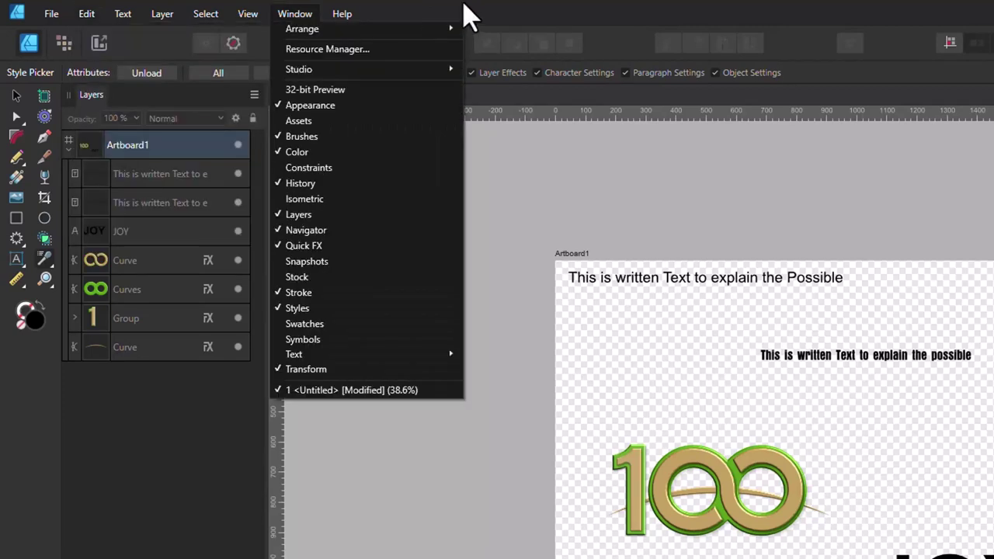
left_click(471, 25)
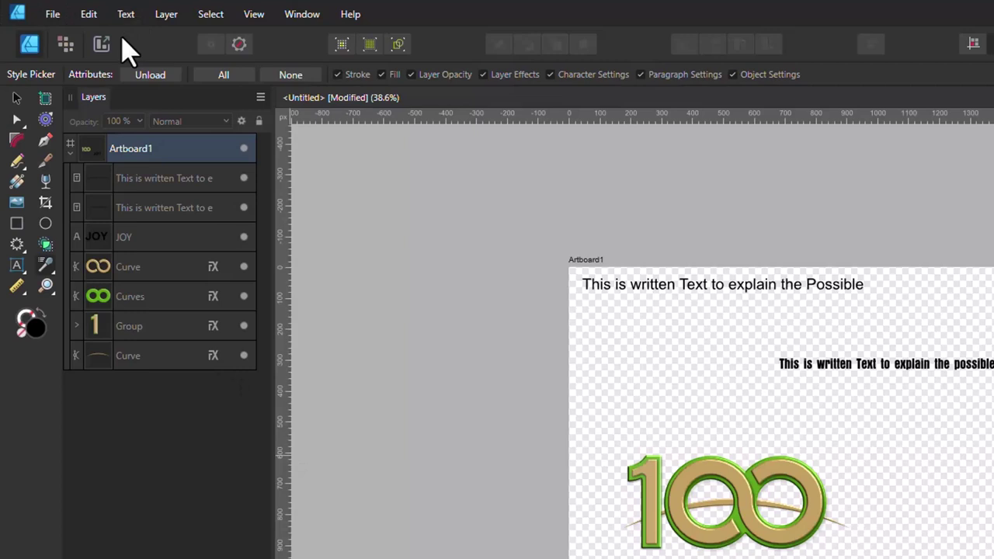
left_click(157, 76)
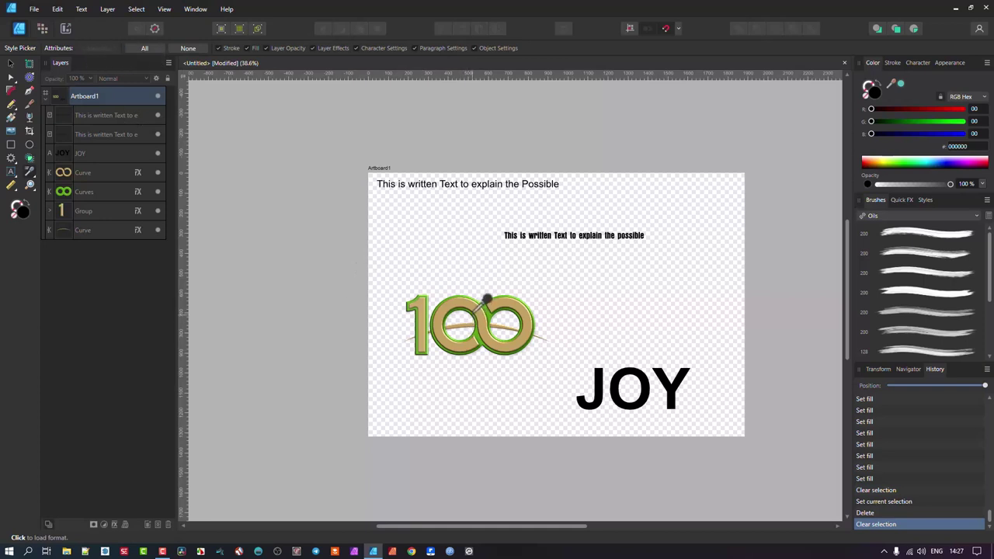
- Apply the 100 logo's gold style to the JOY text and zoom out to the full artboard
left_click(477, 306)
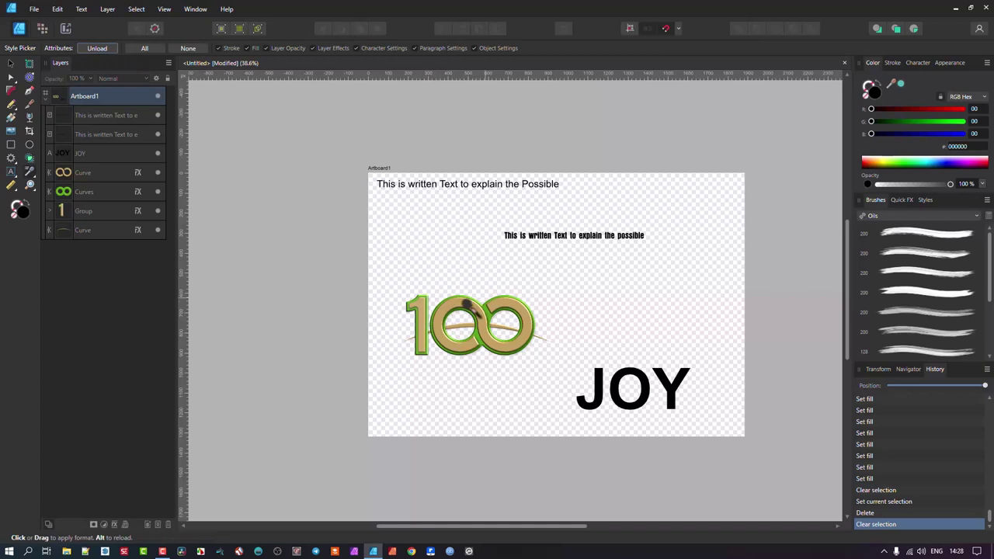
scroll(462, 318, "up", 4)
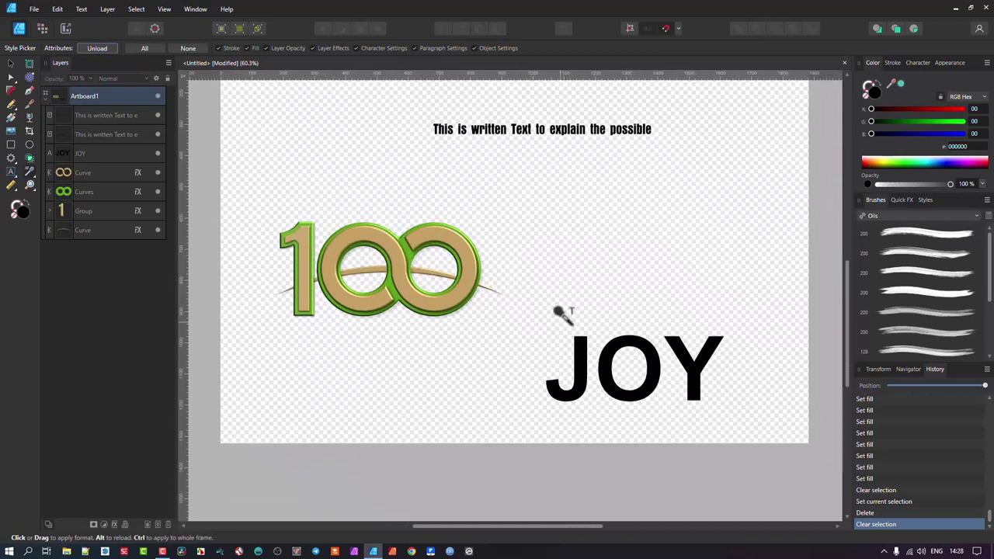
left_click(564, 334)
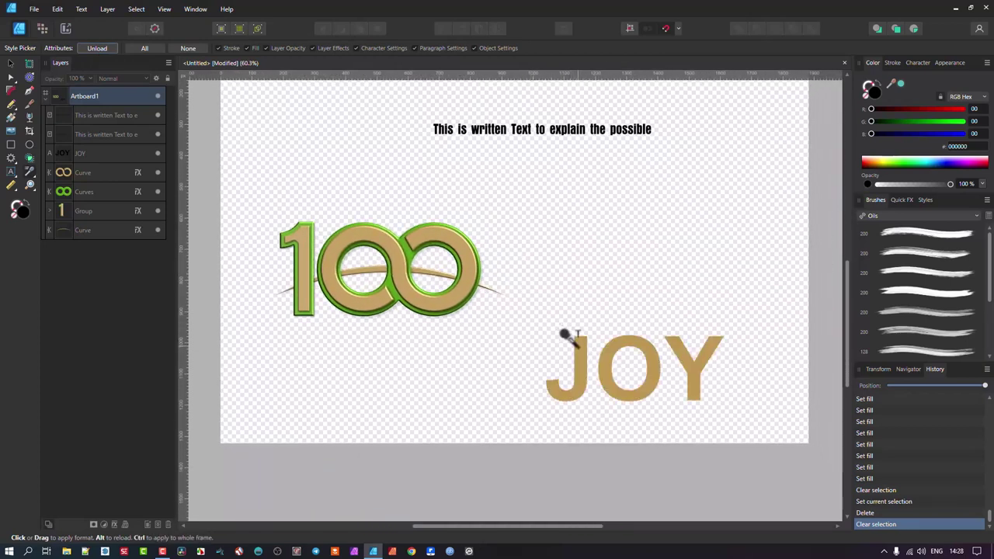
scroll(597, 371, "up", 3)
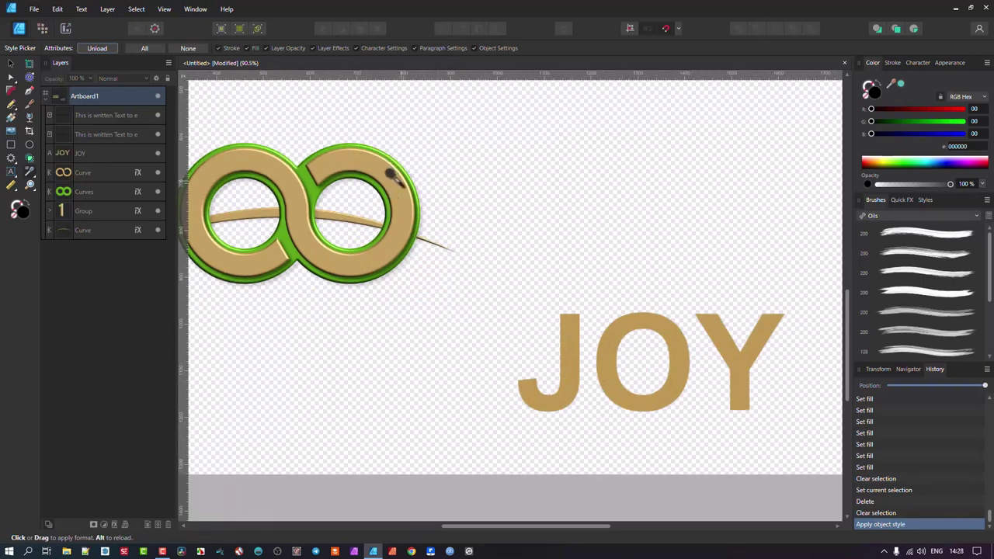
scroll(295, 186, "down", 3)
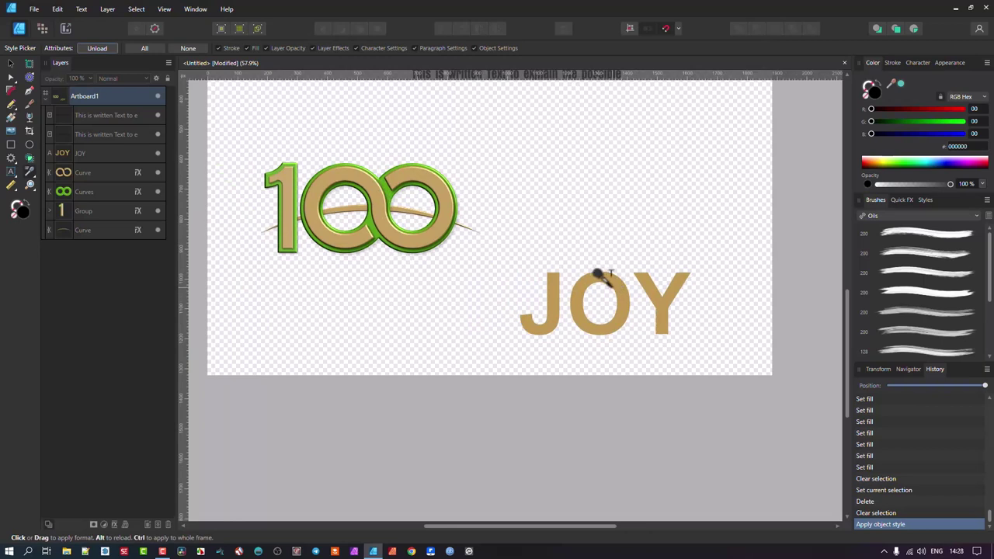
- Type and delete a g in JOY, then undo recent edits with Ctrl+Z to restore black JOY
left_click(11, 63)
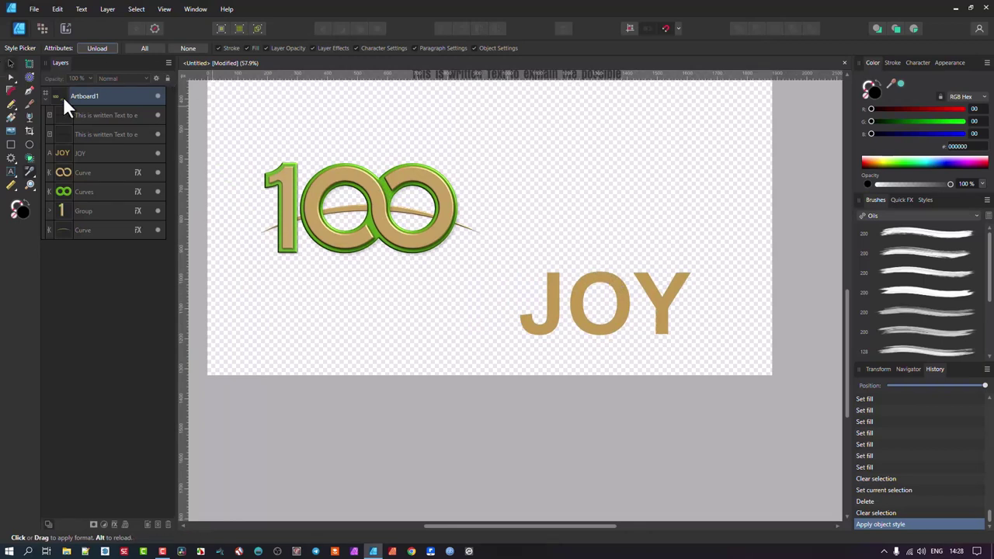
double_click(617, 313)
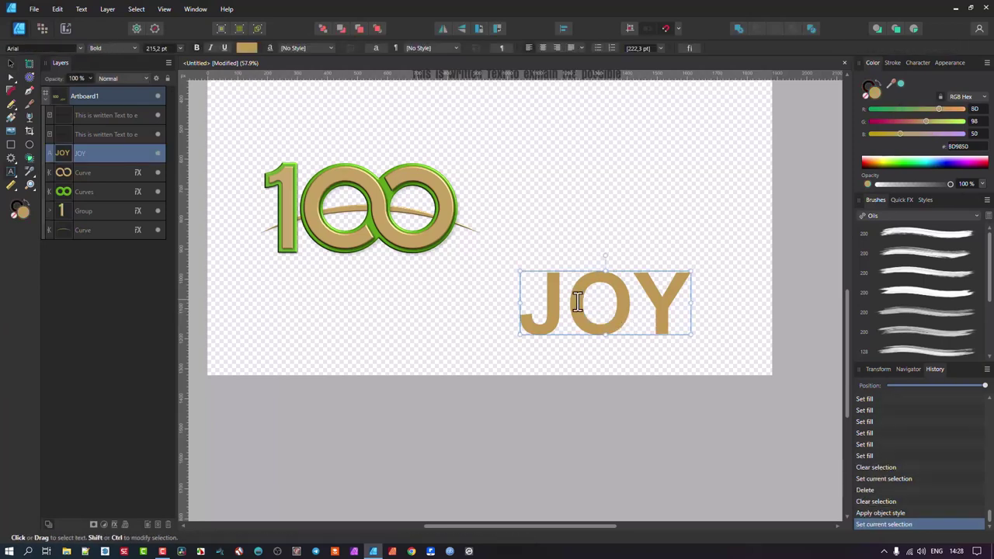
type("g")
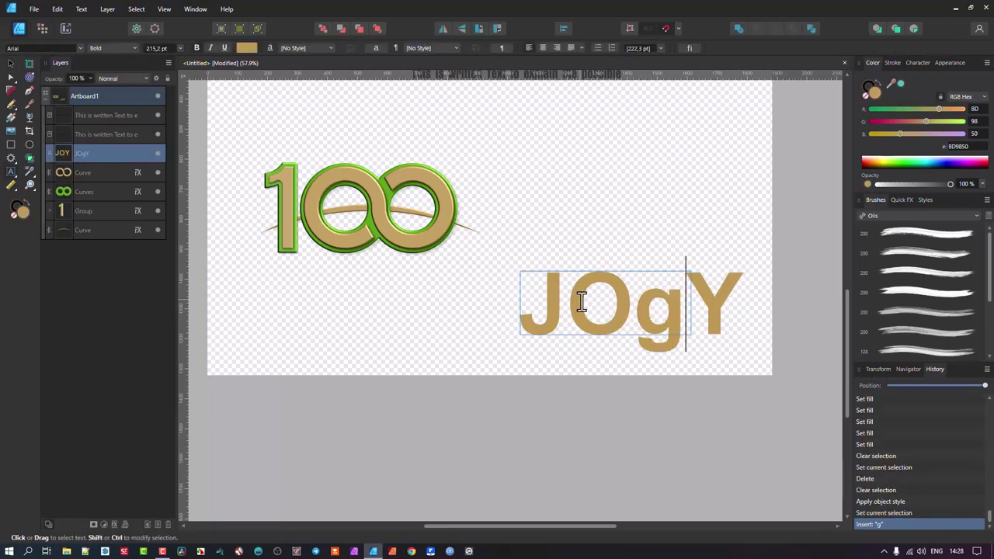
key("BackSpace")
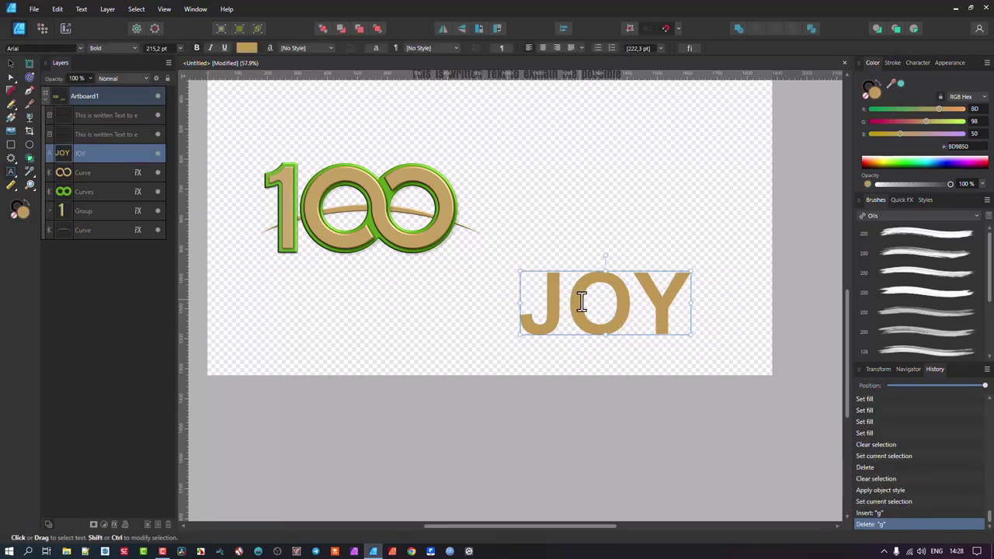
left_click(11, 64)
key("ctrl+z")
key("ctrl+z")
key("ctrl+z")
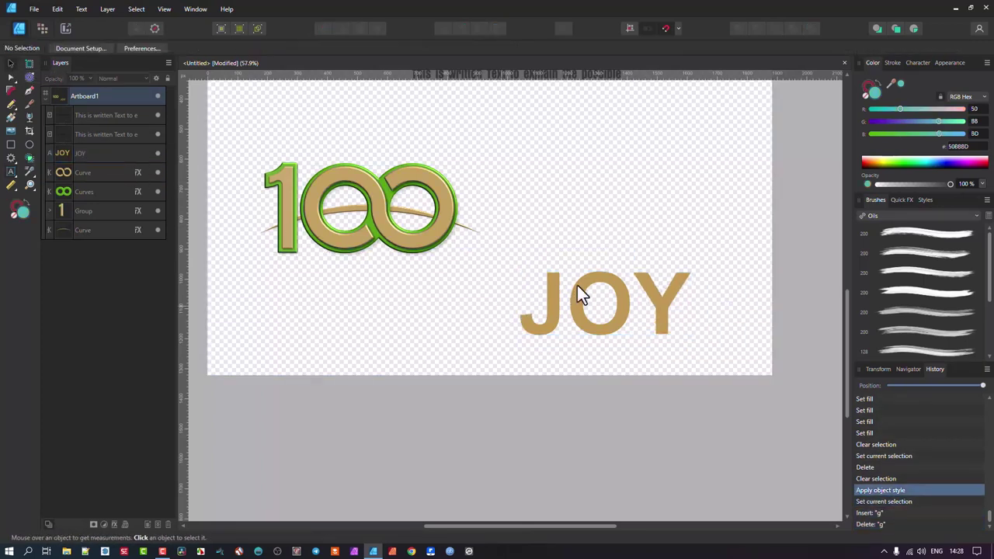
key("ctrl+z")
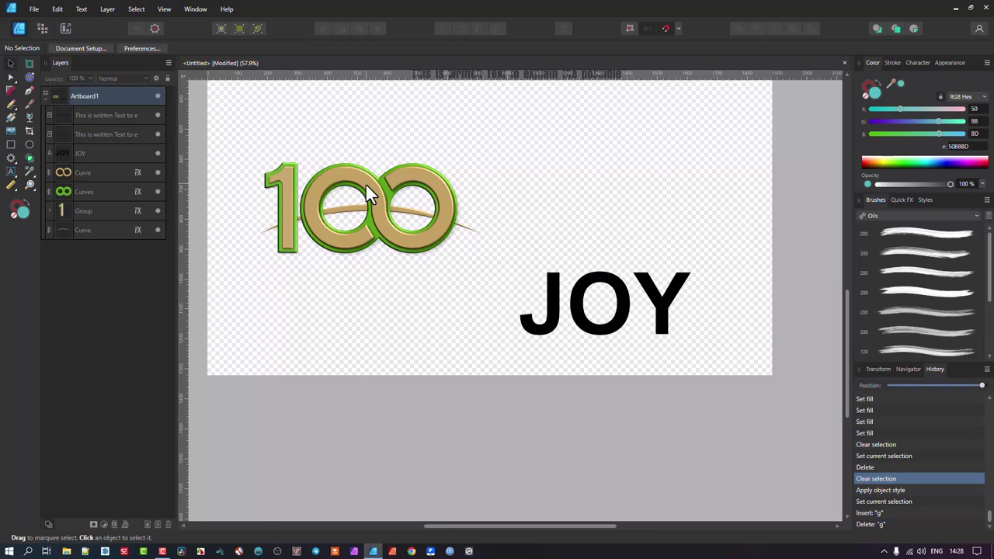
- Select JOY and convert it to curves, making it a group of letter shapes
left_click(625, 300)
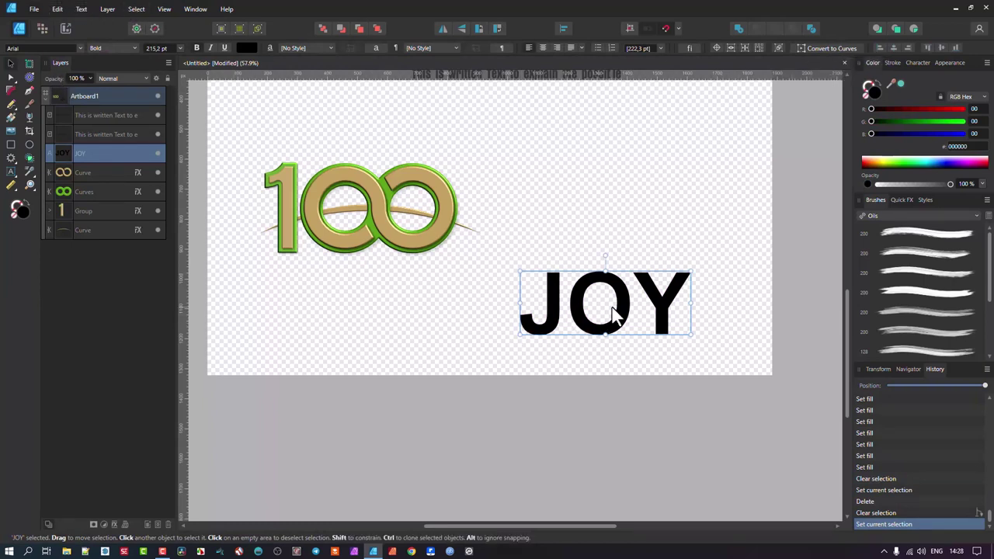
left_click(837, 52)
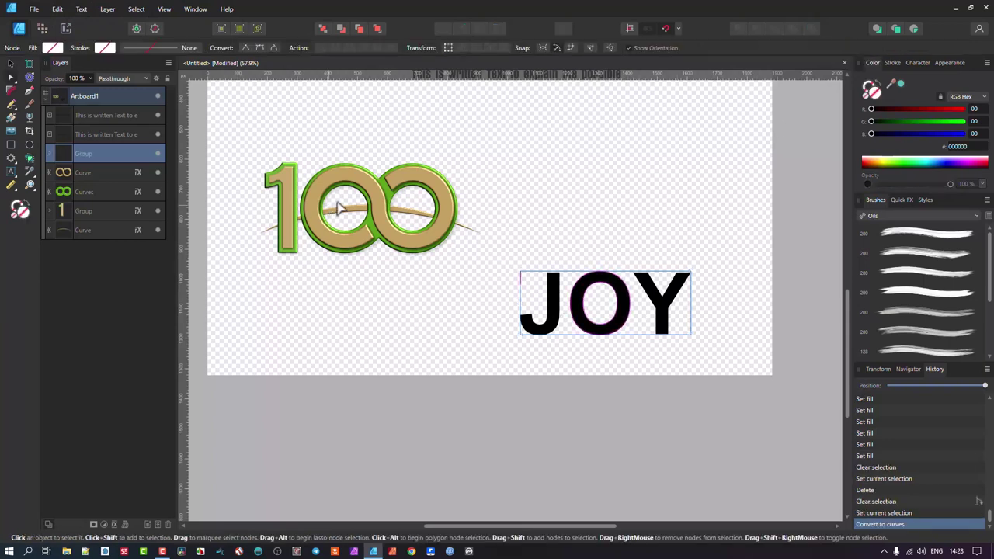
left_click(33, 169)
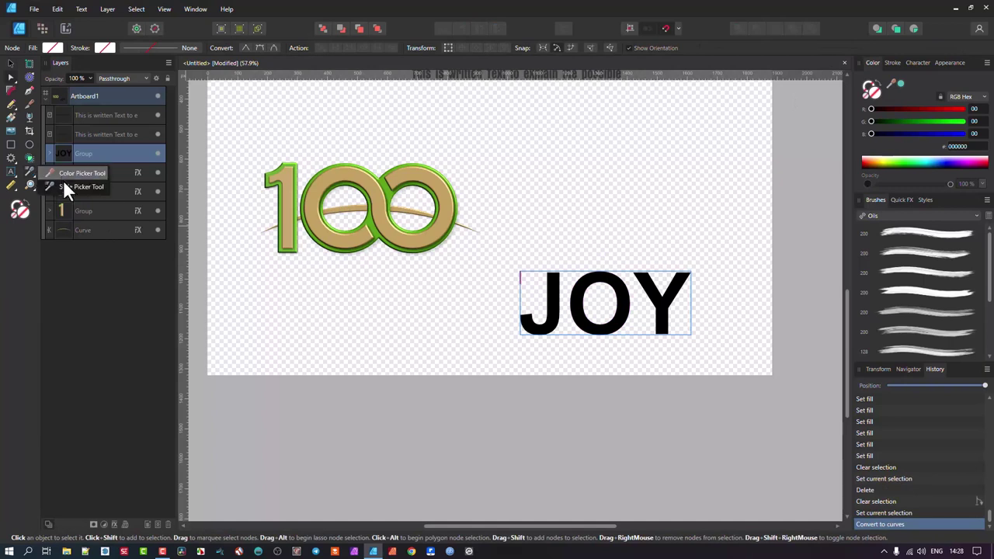
left_click(63, 180)
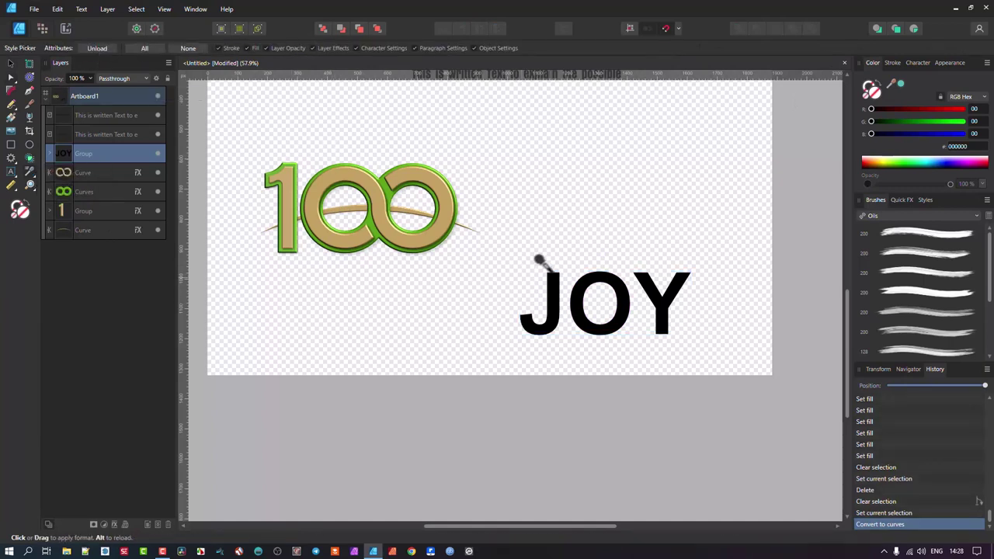
left_click(108, 47)
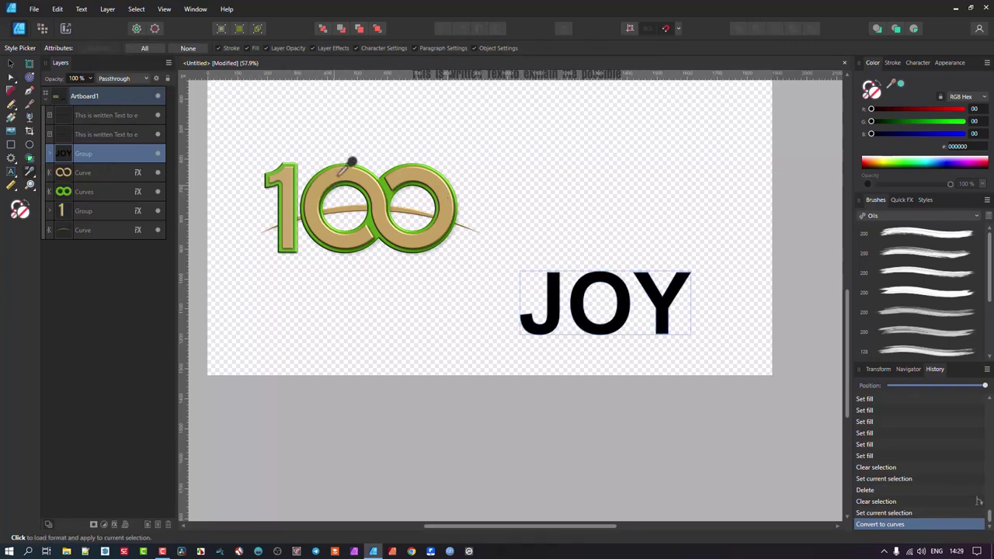
left_click(321, 162)
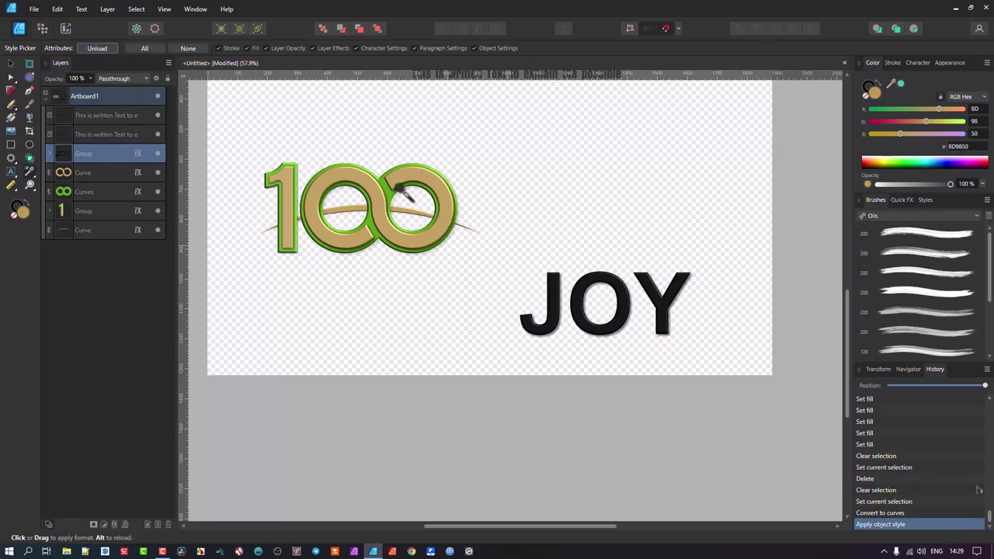
scroll(514, 281, "up", 3)
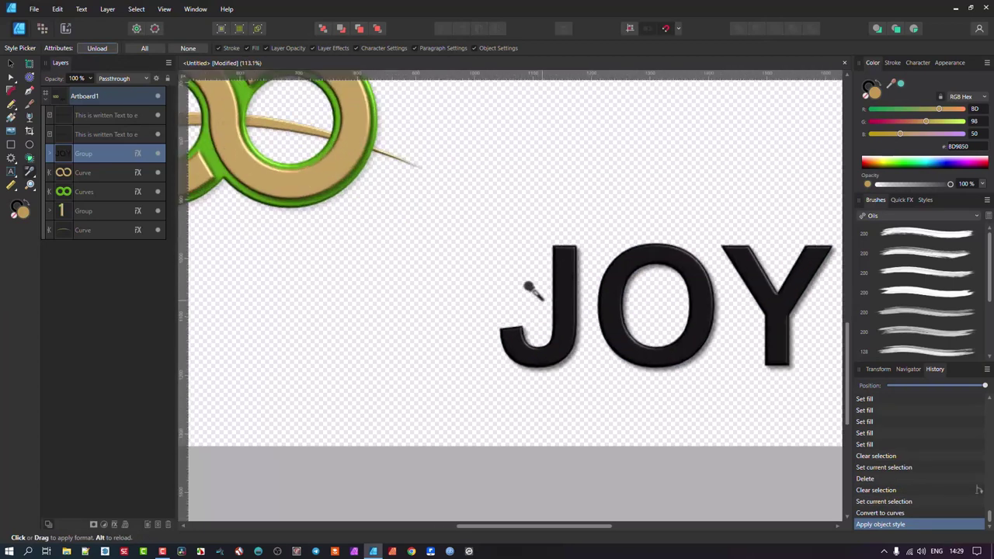
scroll(593, 257, "down", 3)
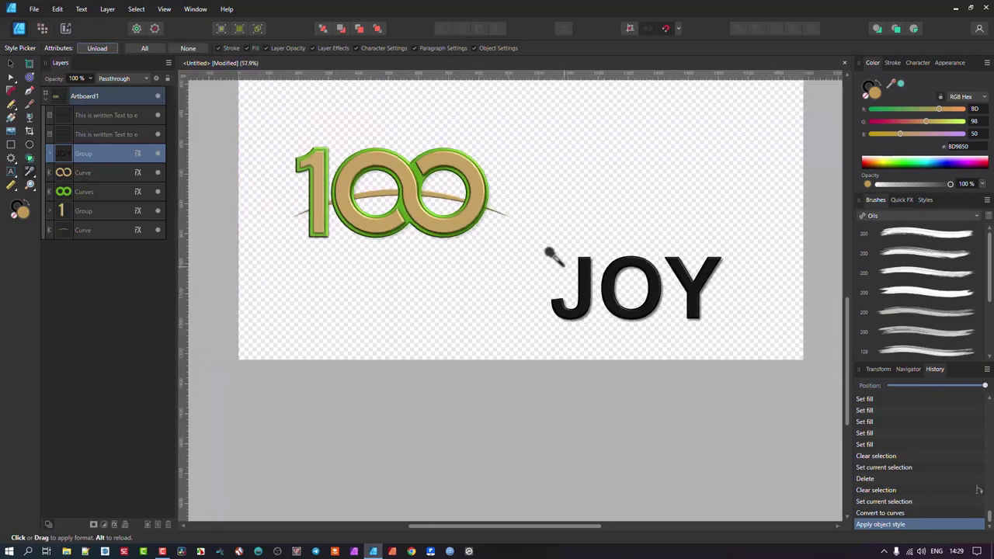
key("ctrl+z")
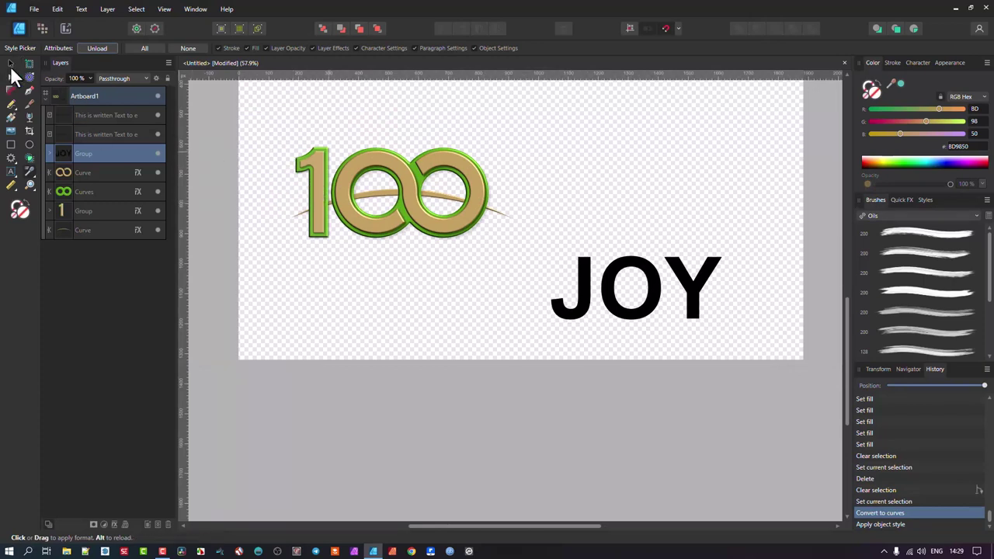
key("v")
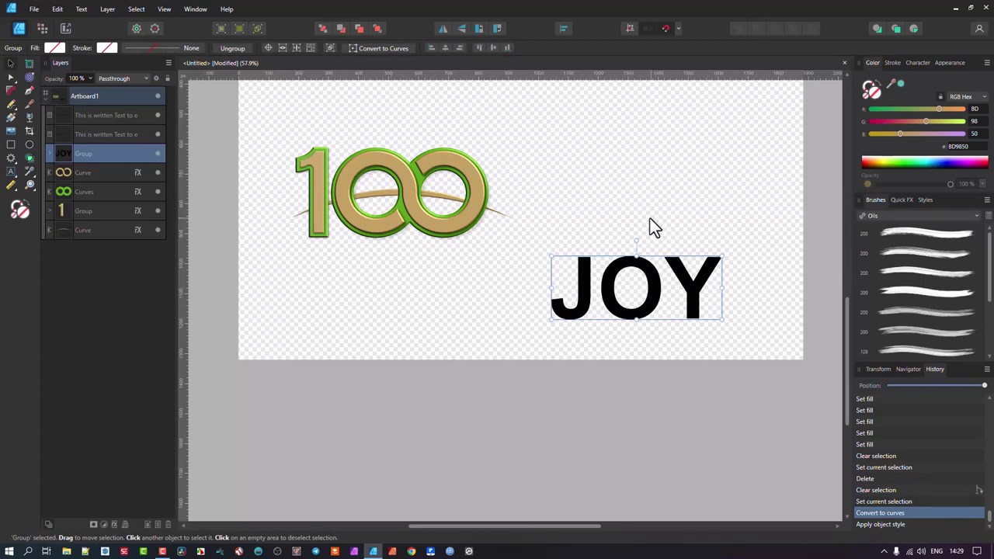
- Switch to the Style Picker, unload the old style and load the 100 logo's gold style
left_click(630, 202)
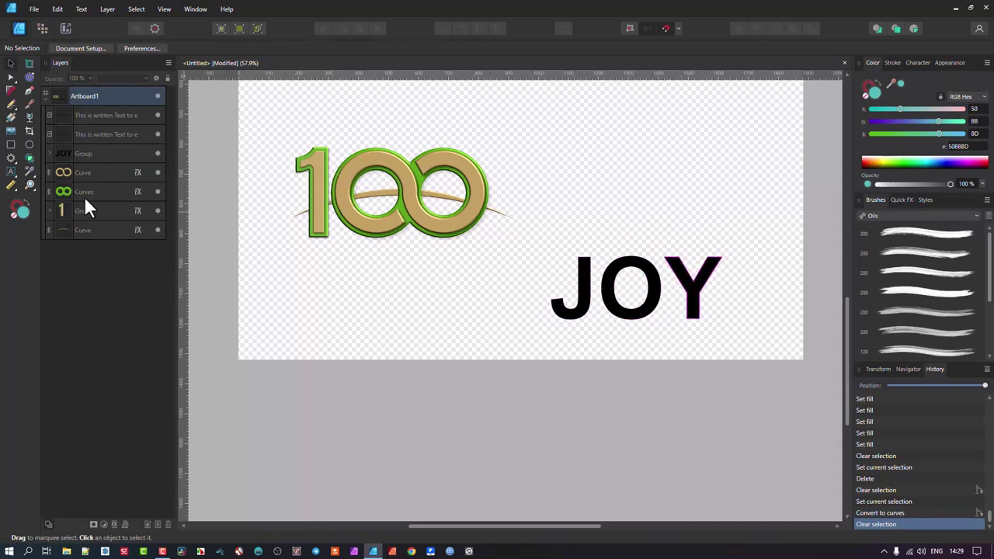
left_click(31, 172)
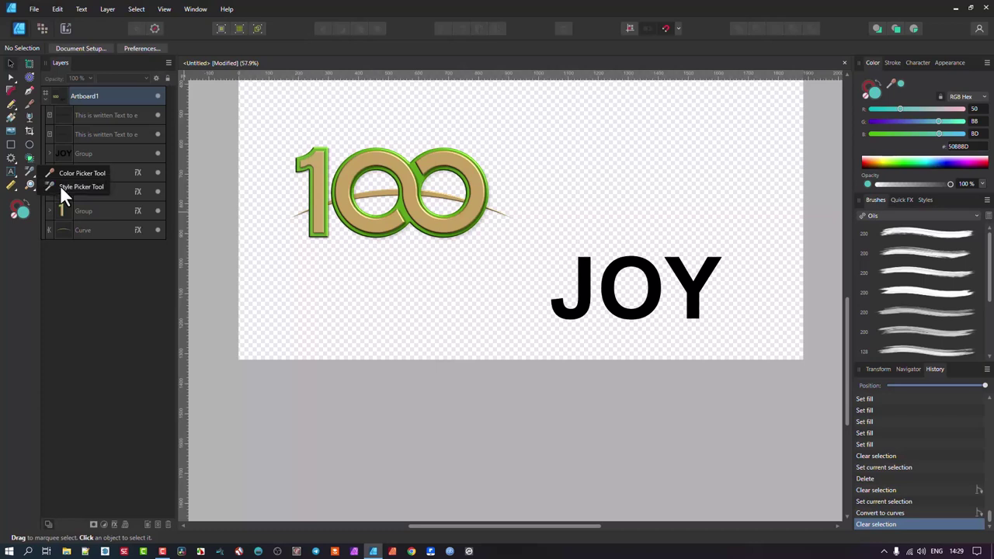
left_click(60, 186)
left_click(93, 48)
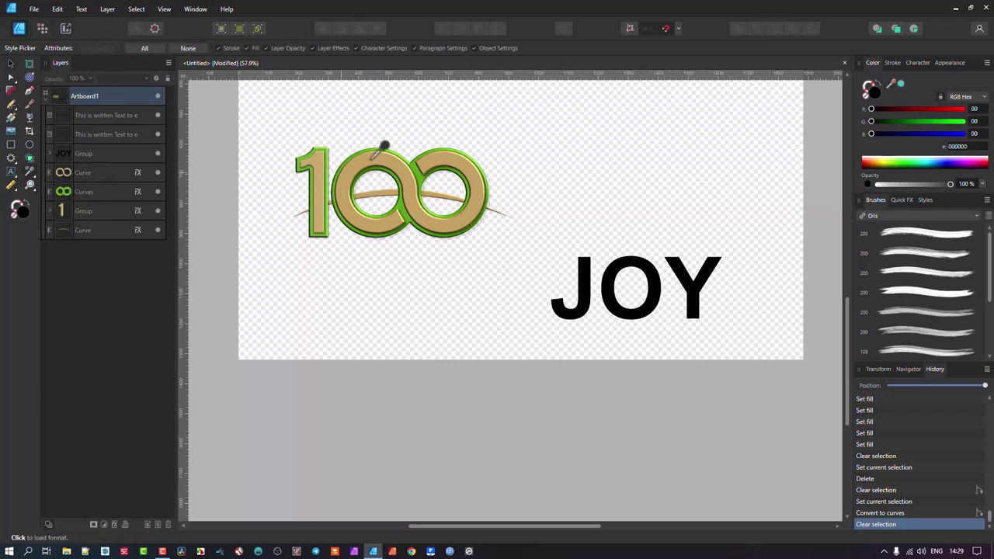
left_click(386, 145)
- Apply the gold embossed style to the J and the Y, leaving the O black
scroll(701, 284, "up", 3)
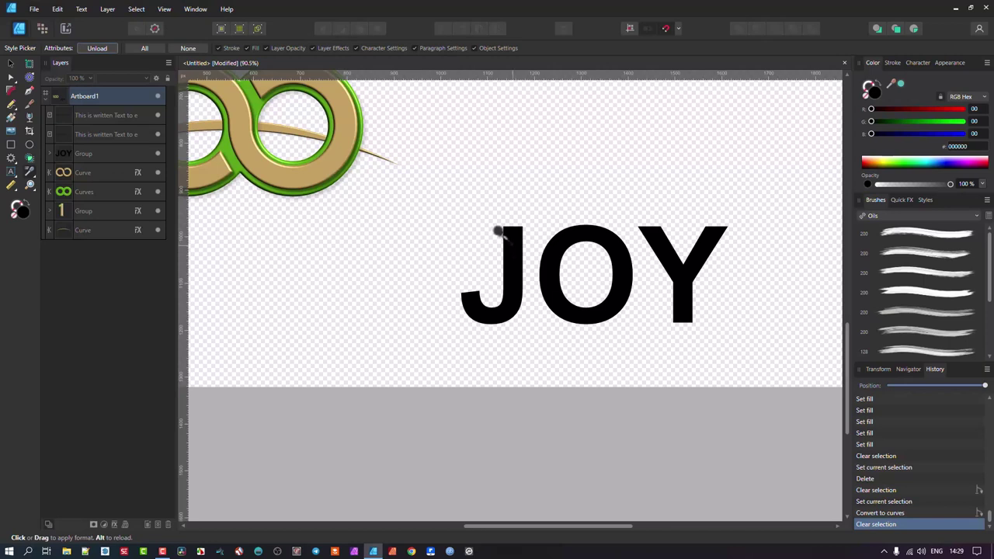
left_click(500, 233)
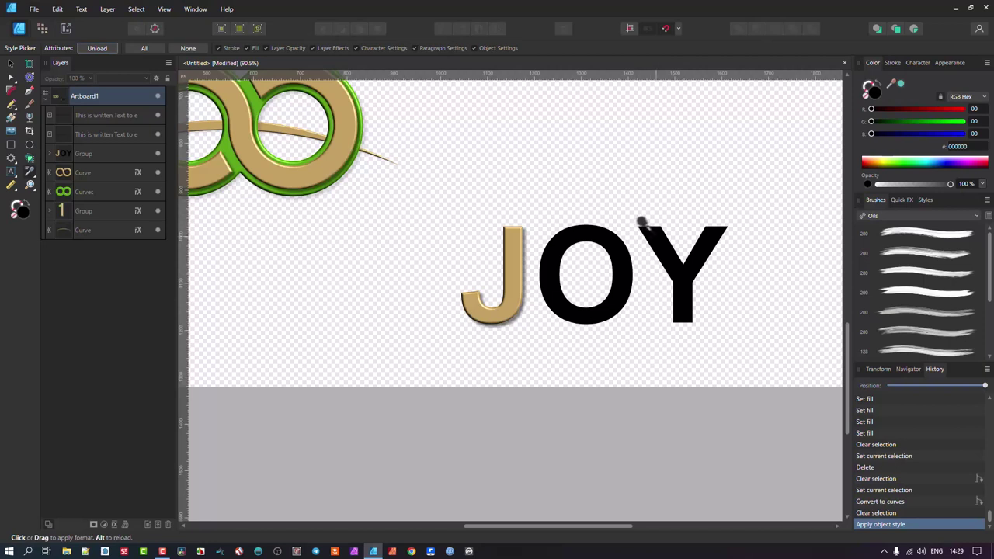
left_click(641, 225)
scroll(565, 220, "down", 3)
scroll(466, 215, "left", 2)
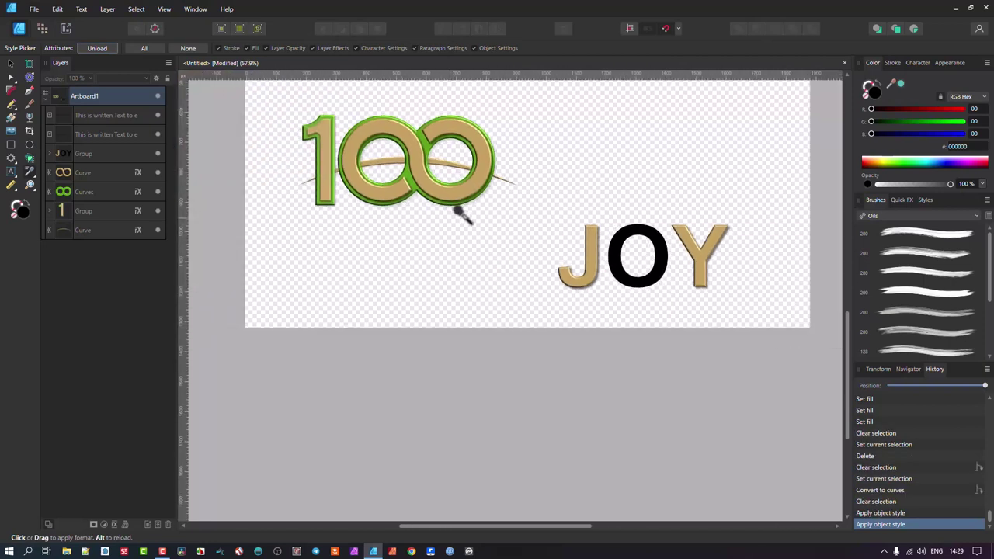
scroll(472, 238, "up", 2)
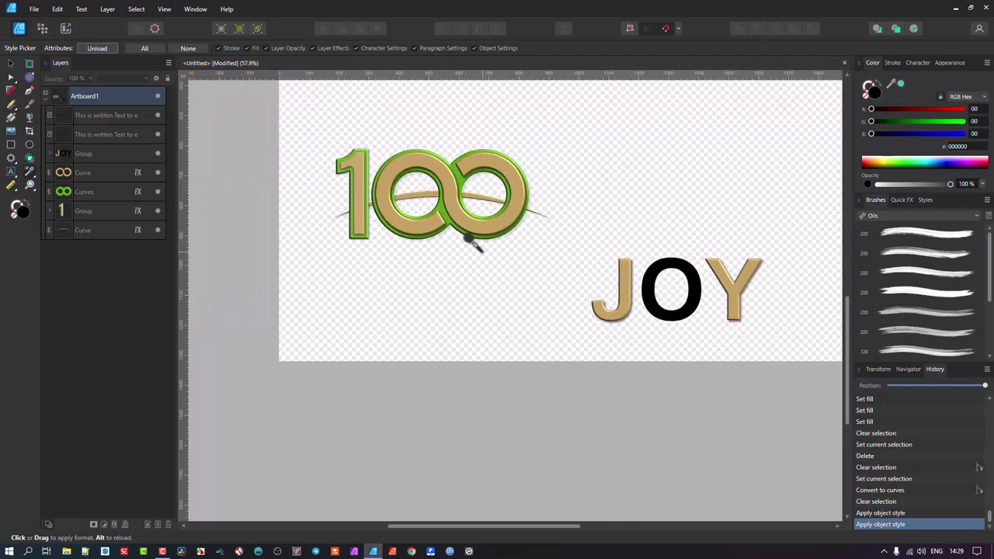
- Try a style sampled from the 100's second zero on the O, then undo it
left_click(100, 46)
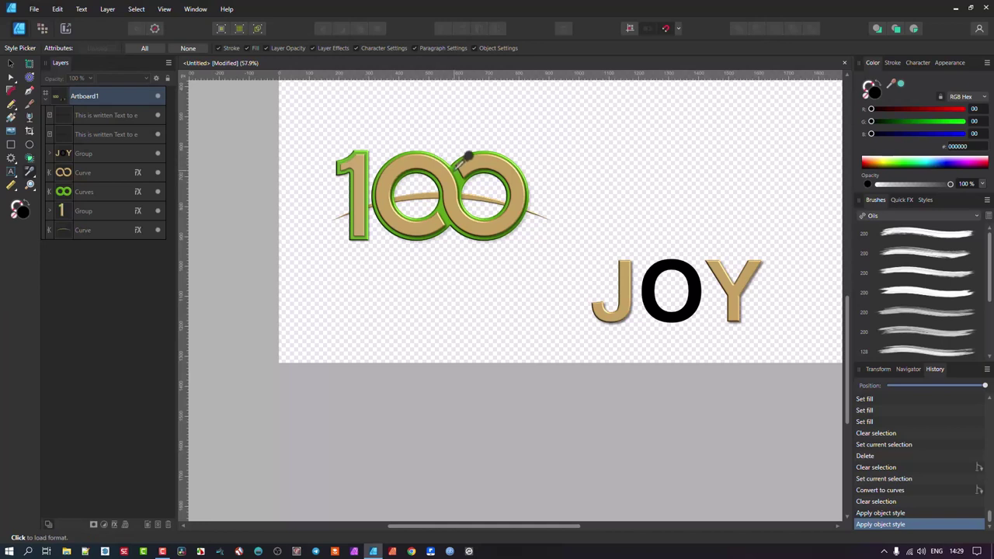
left_click(467, 158)
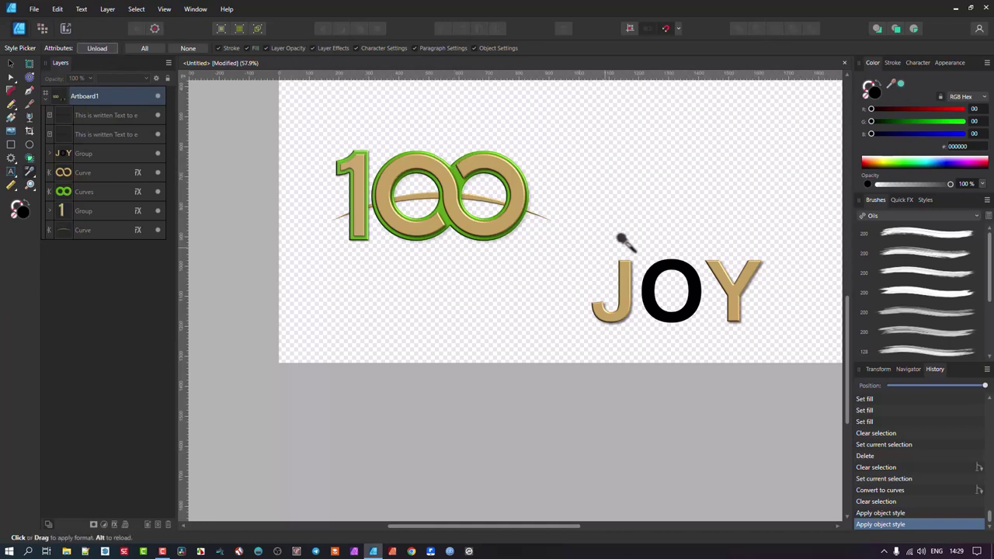
left_click(653, 257)
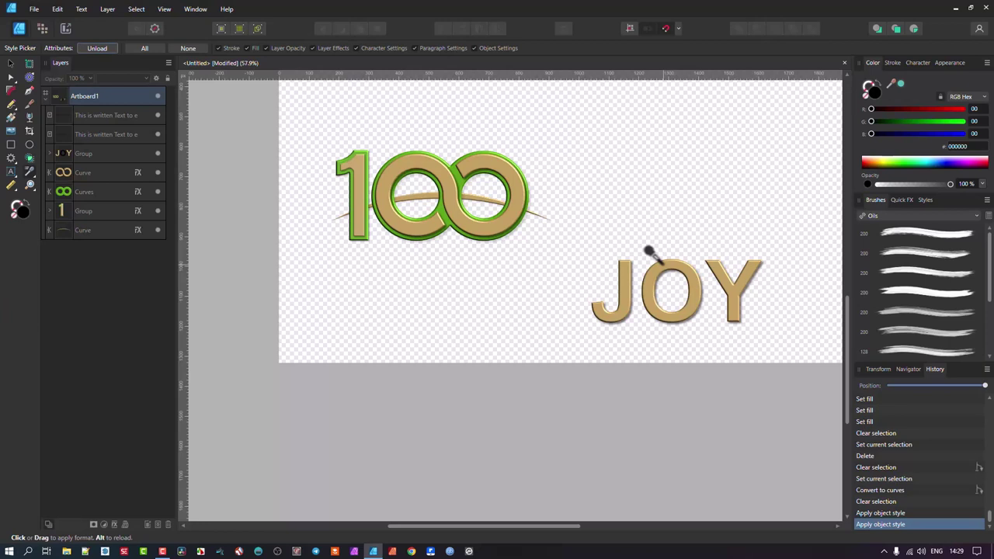
left_click(648, 250)
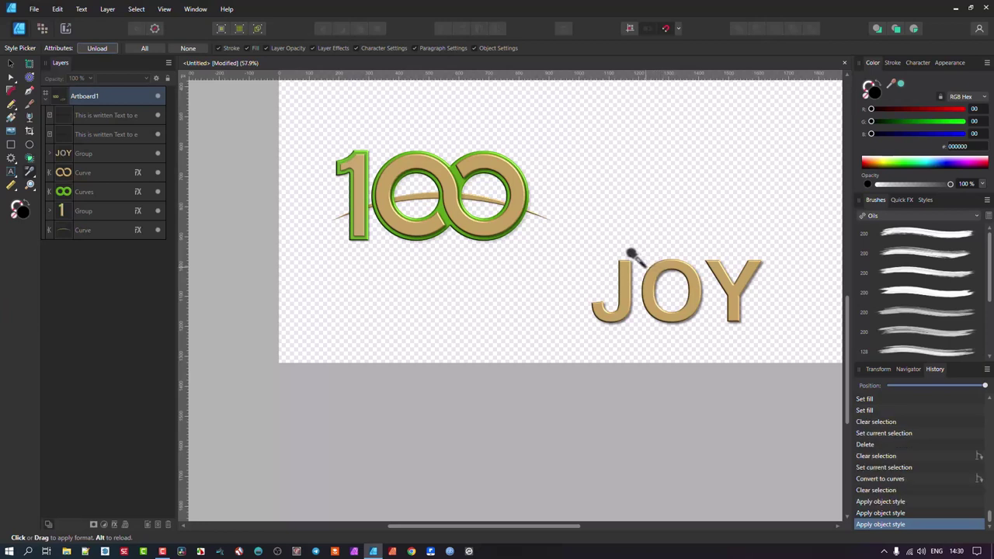
key("ctrl+z")
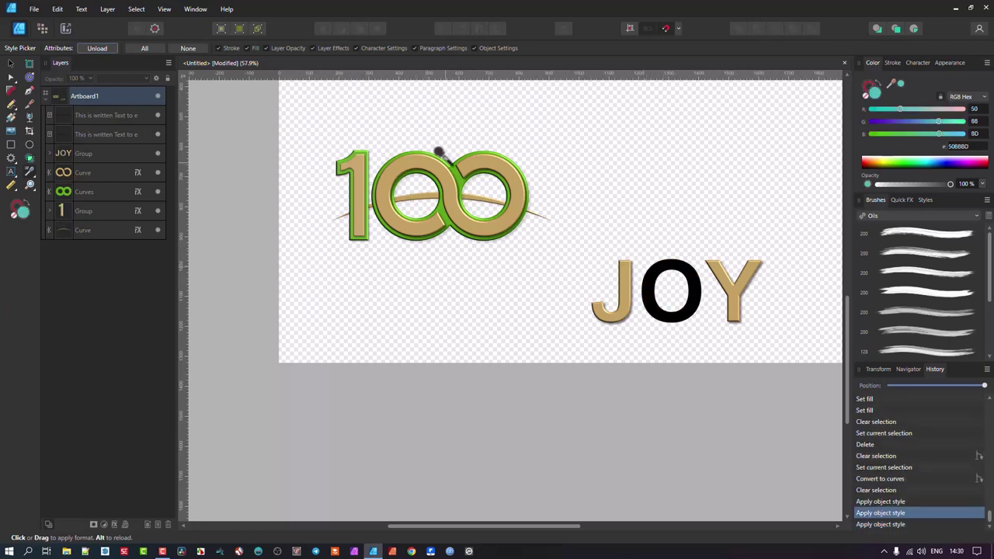
- Sample the green ring style from 100 and apply it to the O in JOY
scroll(440, 153, "up", 5)
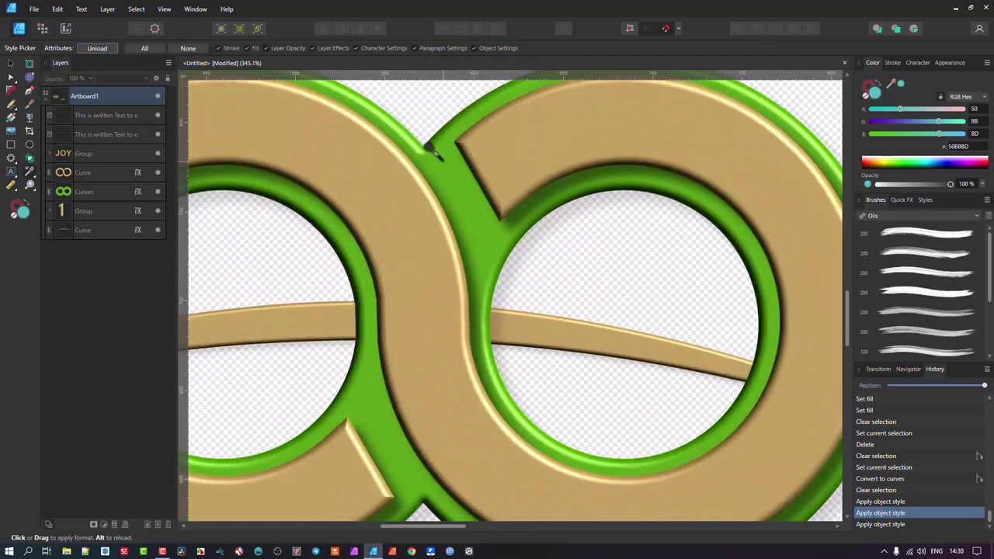
left_click(96, 48)
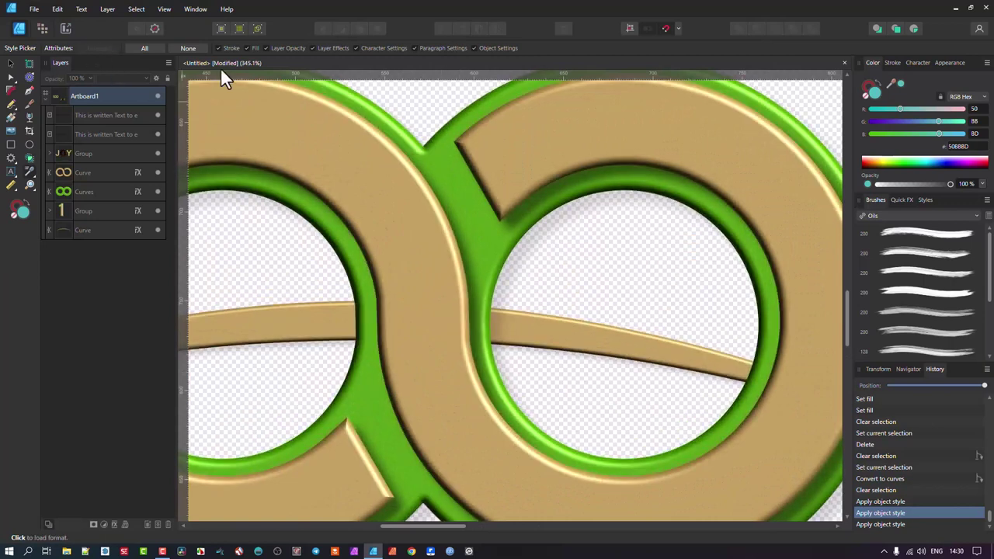
left_click(448, 154)
scroll(448, 154, "down", 7)
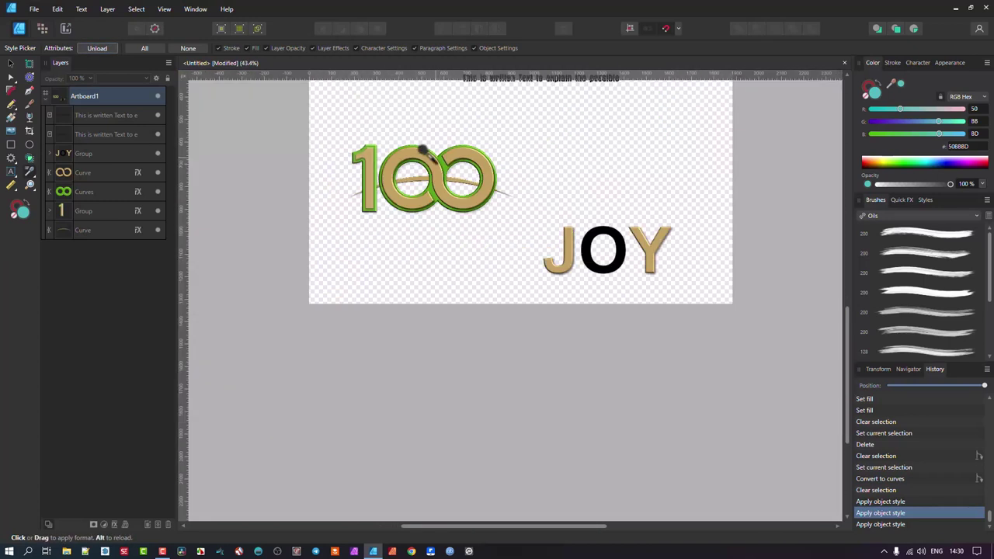
left_click(605, 227)
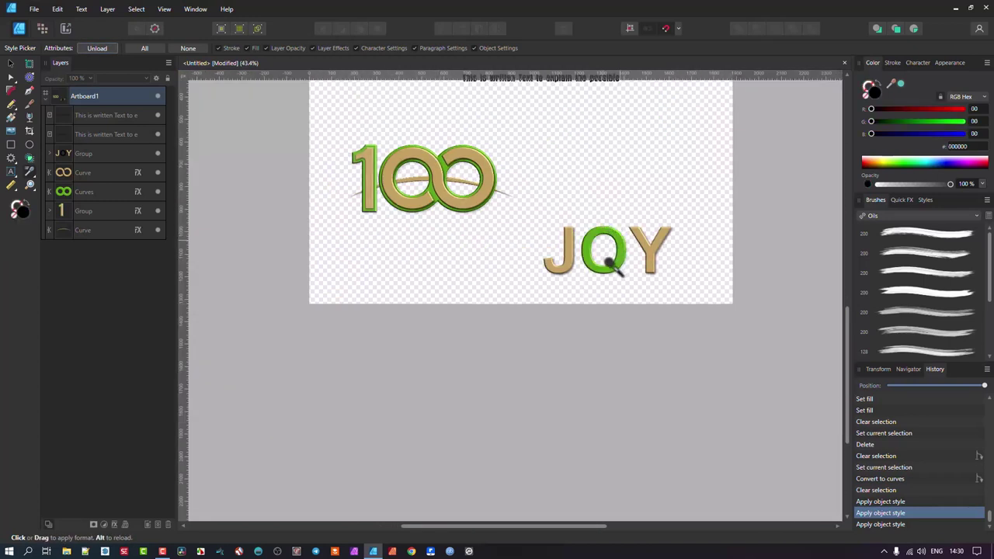
scroll(606, 266, "up", 2)
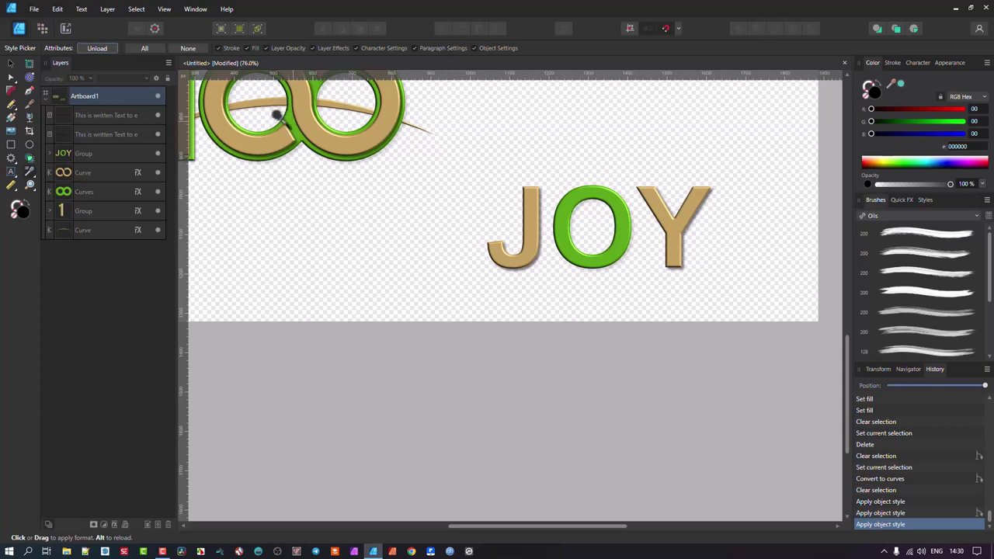
scroll(280, 111, "down", 1)
scroll(670, 186, "down", 3)
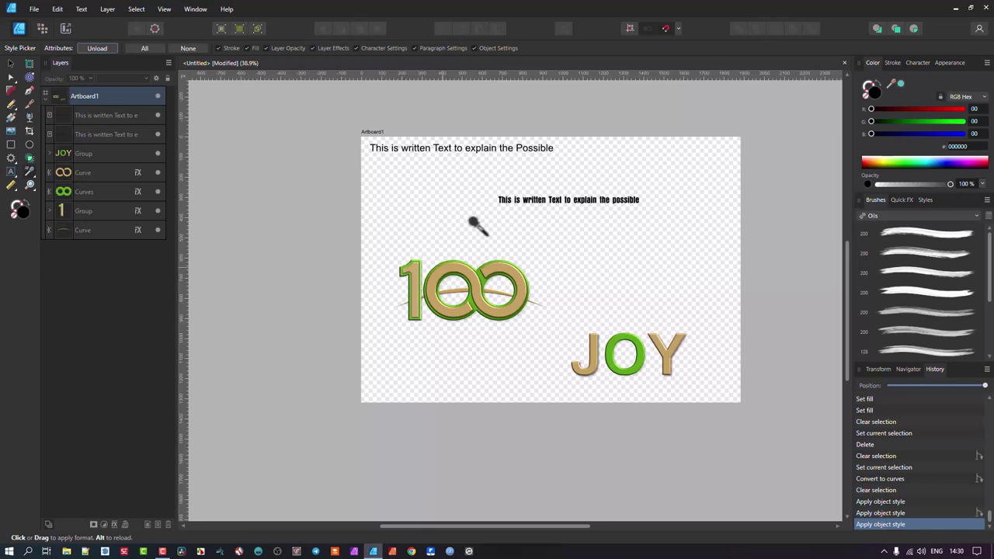
scroll(660, 353, "up", 2)
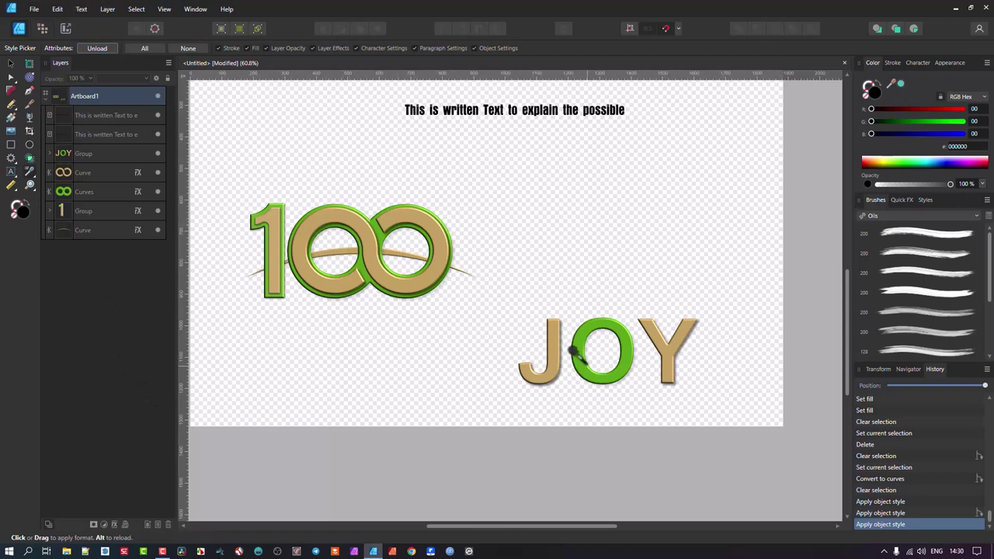
key("ctrl+minus")
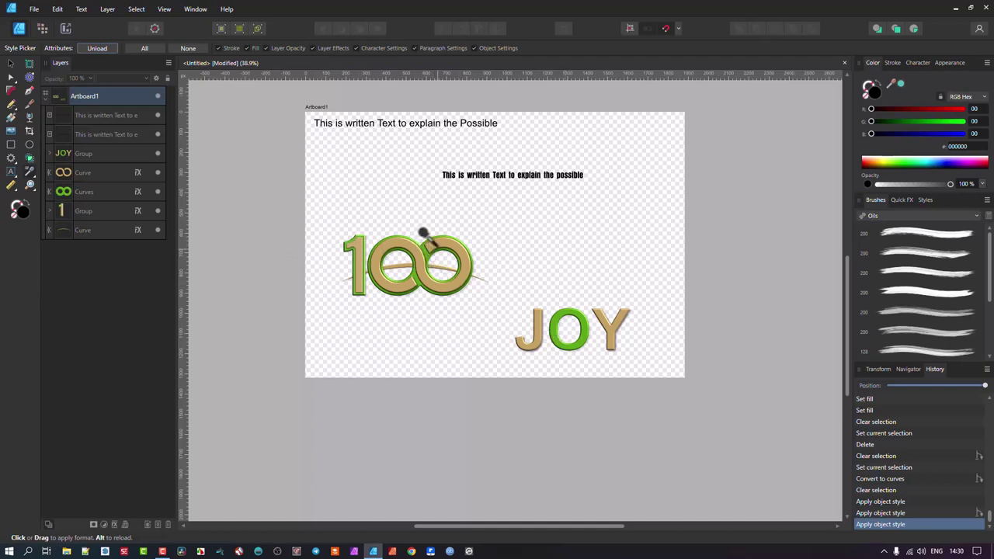
scroll(425, 244, "up", 2)
scroll(425, 243, "left", 1)
key("ctrl+plus")
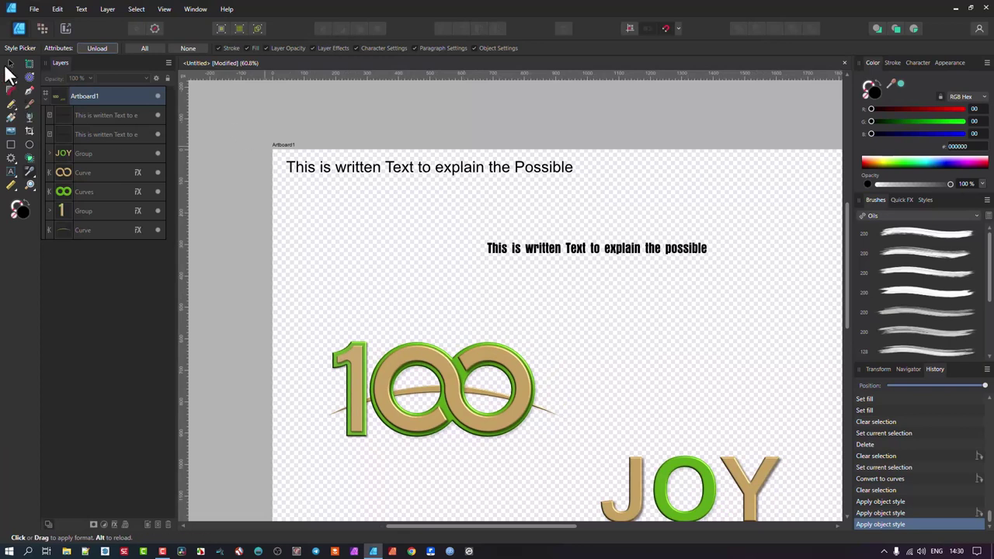
- Enlarge the bold condensed text line by dragging its corner, then deselect it
left_click(10, 63)
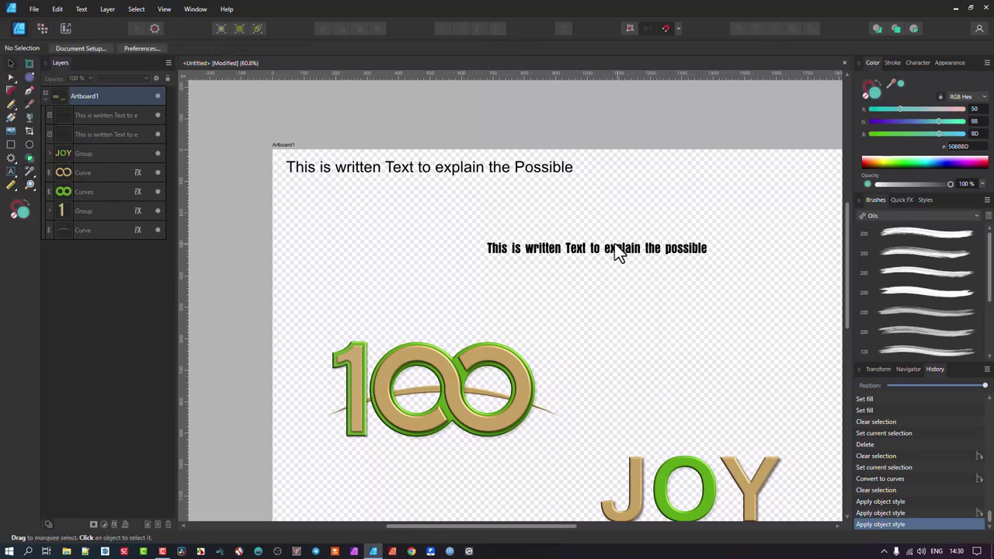
left_click(649, 256)
left_click_drag(715, 257, 803, 300)
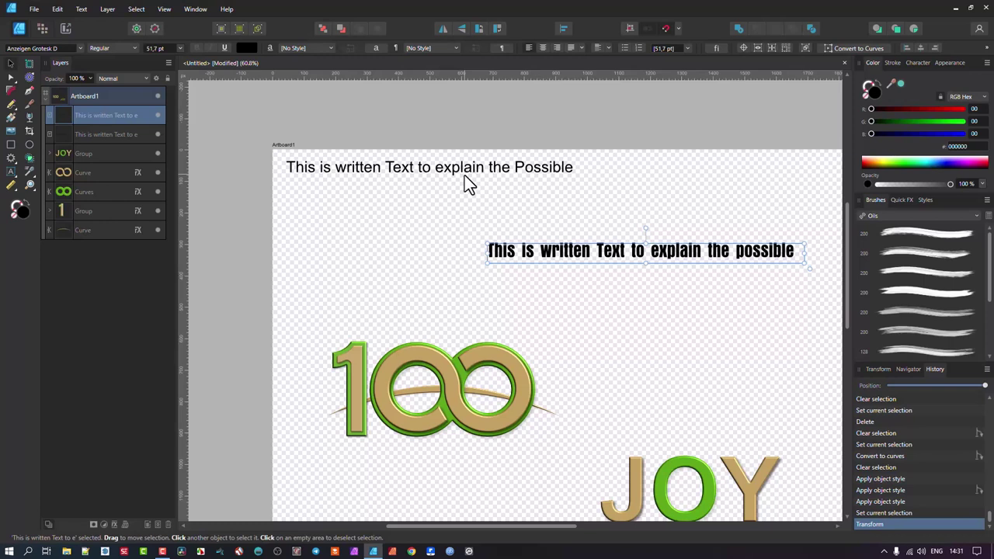
left_click(449, 257)
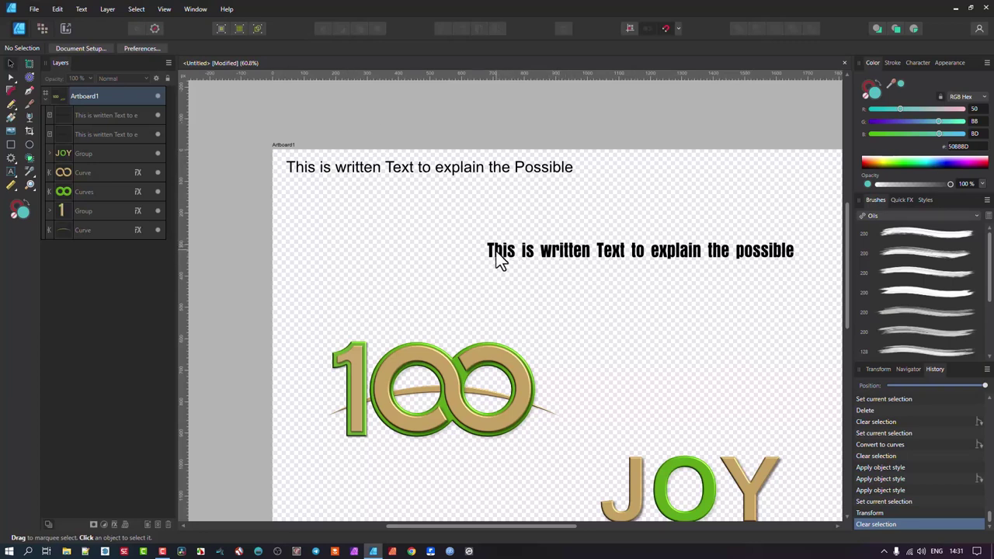
scroll(497, 256, "up", 2)
scroll(506, 261, "down", 2)
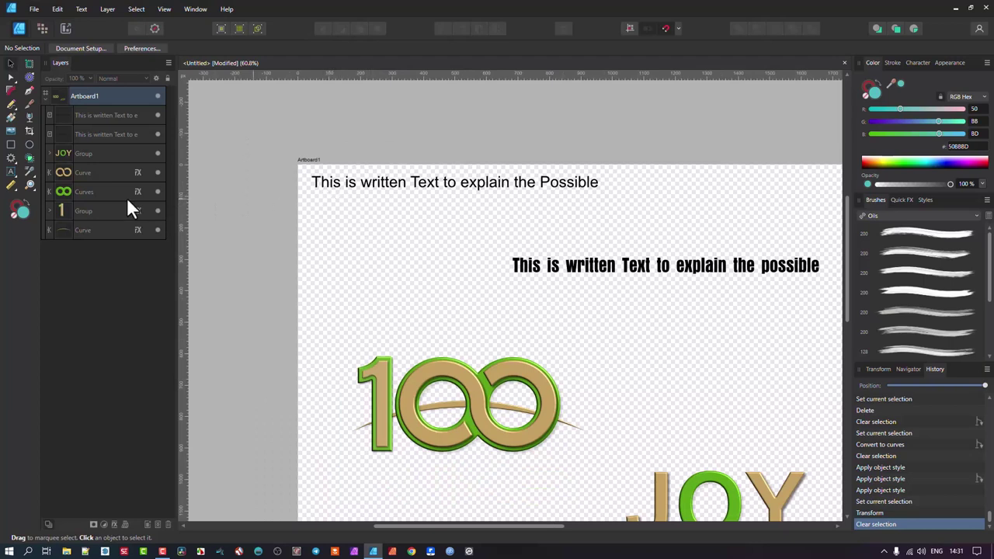
- Switch to the Style Picker, test the green style on 'is', then undo it
left_click(31, 171)
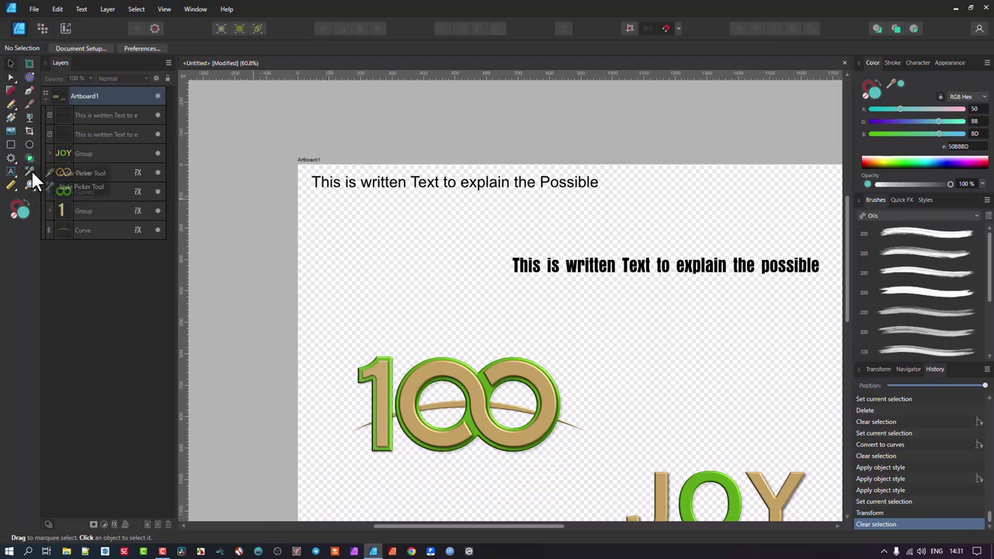
left_click(95, 185)
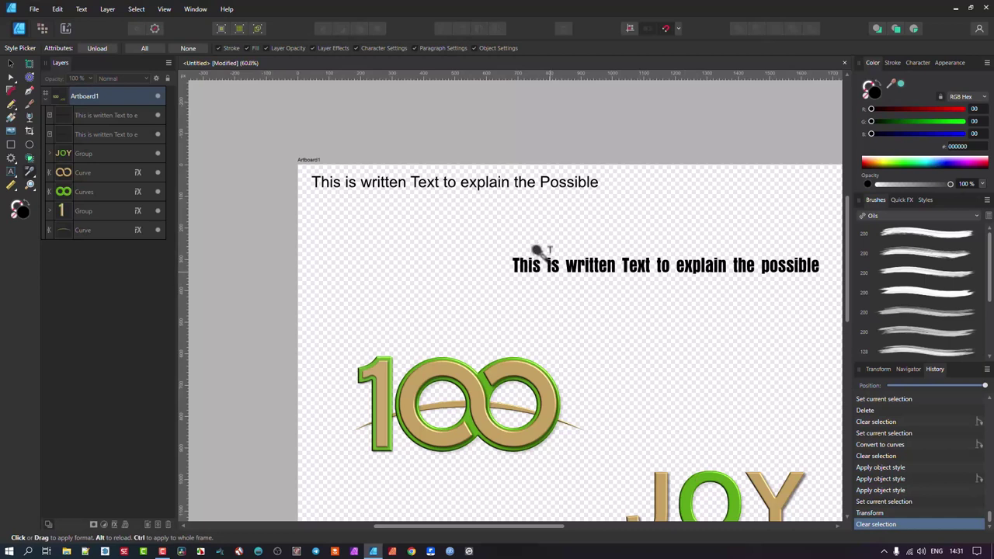
scroll(537, 250, "up", 5)
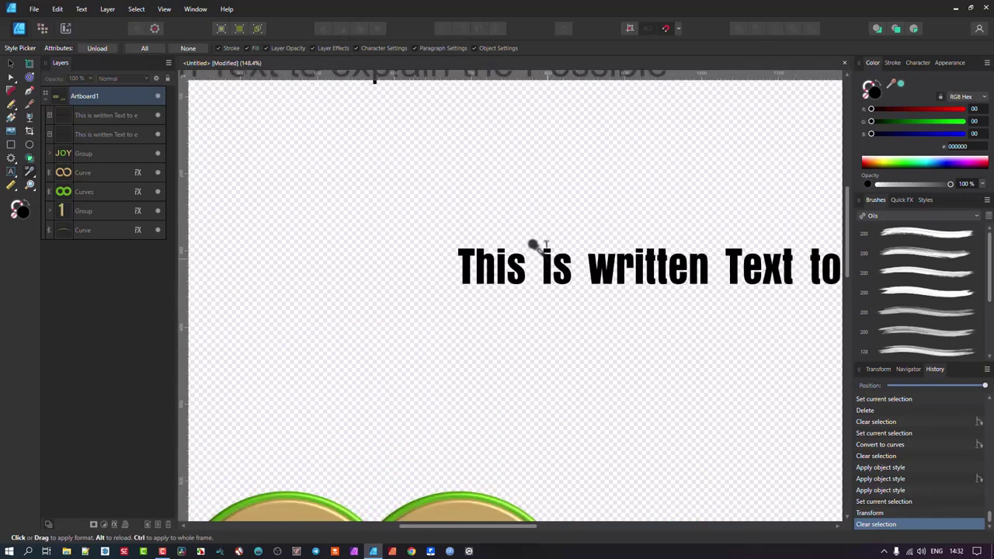
left_click(542, 248)
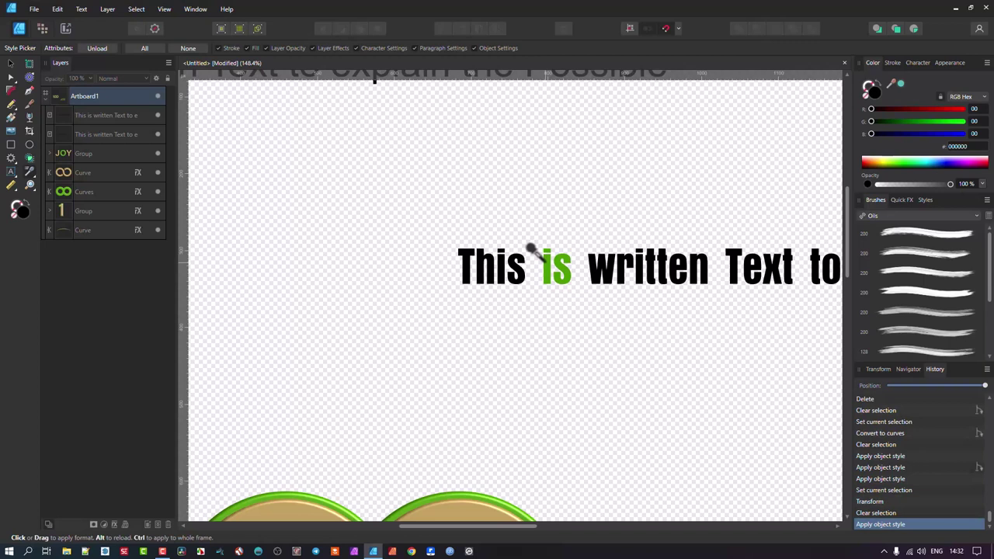
key("ctrl+z")
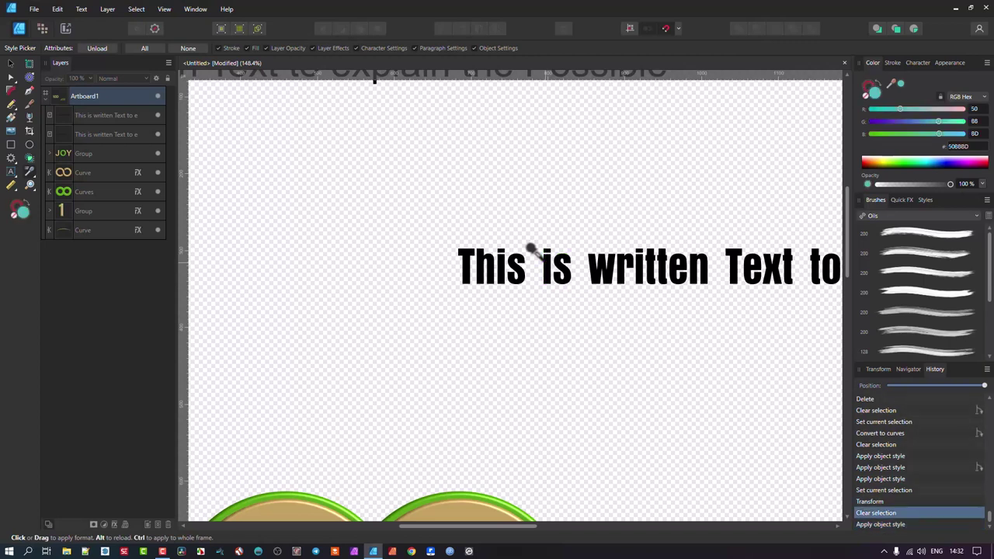
- Copy the bold condensed style from 'is' onto 'written' and 'Possible' in the top line
left_click(99, 48)
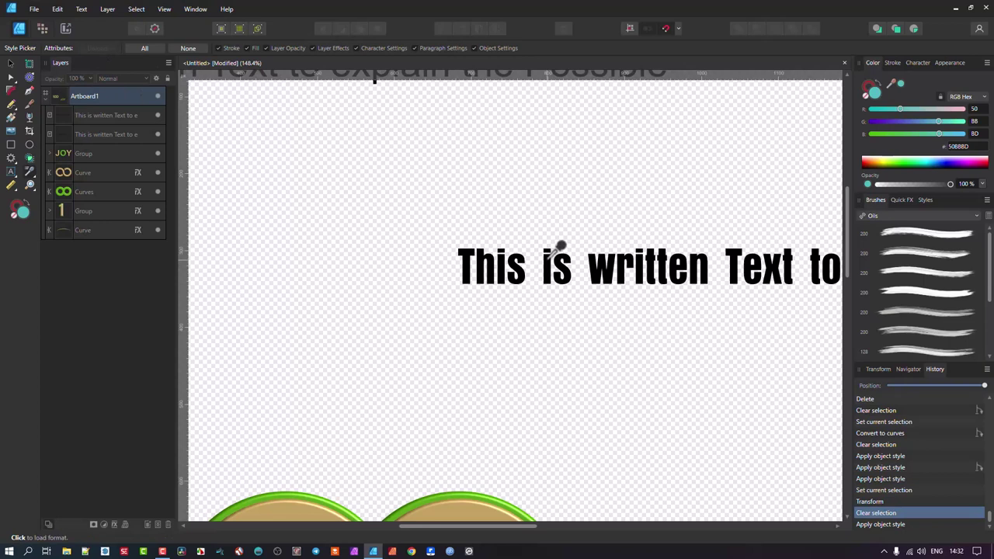
left_click(559, 247)
scroll(528, 261, "down", 5)
scroll(458, 207, "up", 4)
scroll(437, 196, "up", 3)
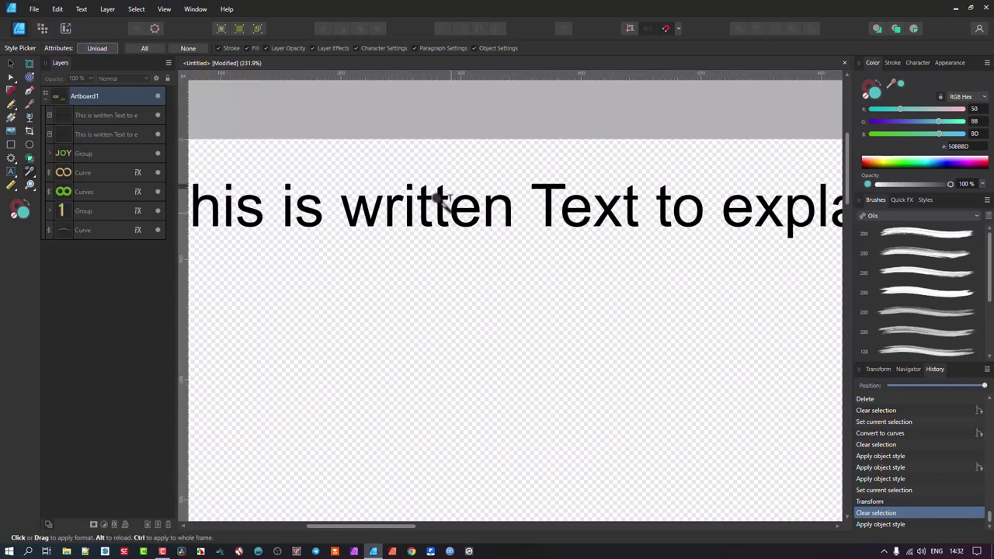
left_click(330, 184)
scroll(439, 288, "down", 3)
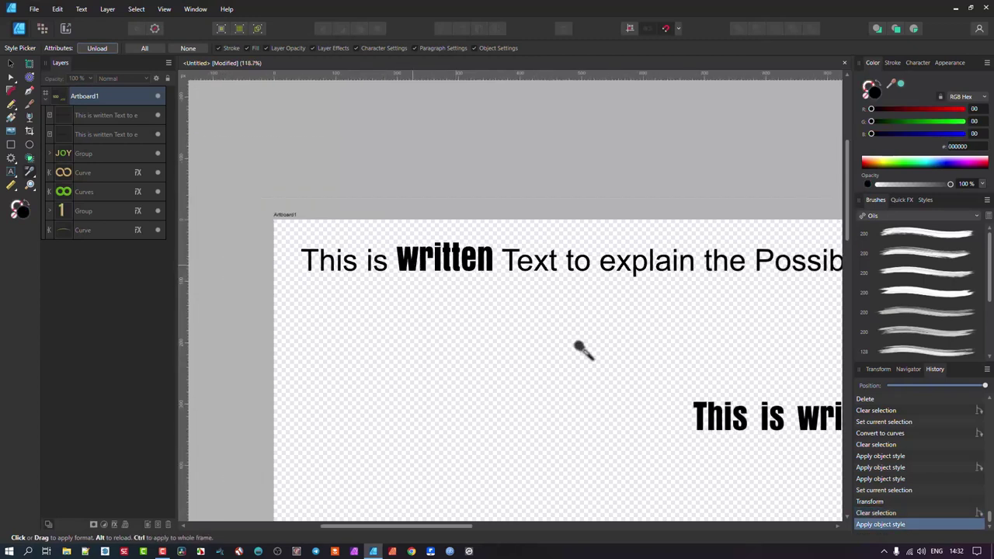
scroll(618, 373, "down", 2)
scroll(617, 373, "right", 3)
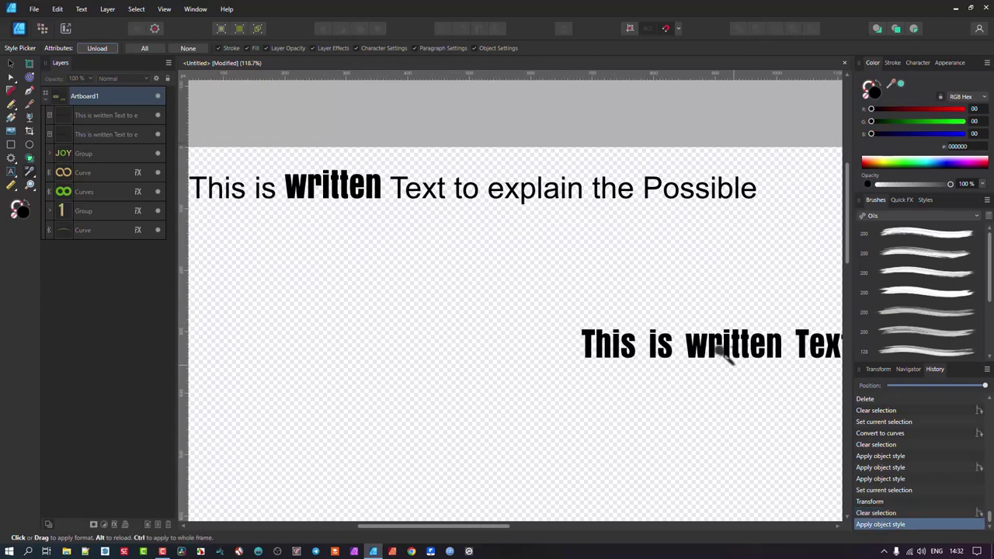
scroll(661, 207, "up", 5)
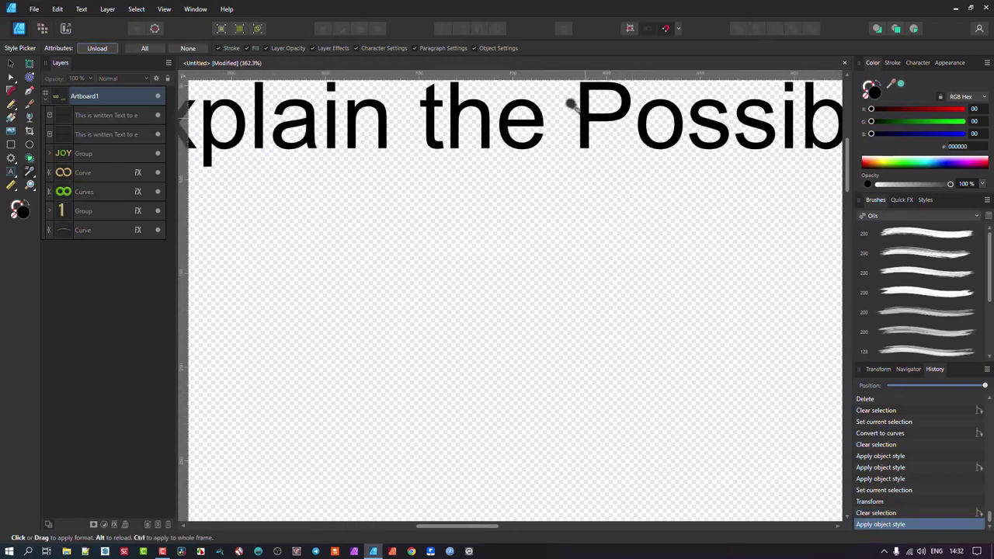
left_click(571, 105)
scroll(632, 199, "down", 5)
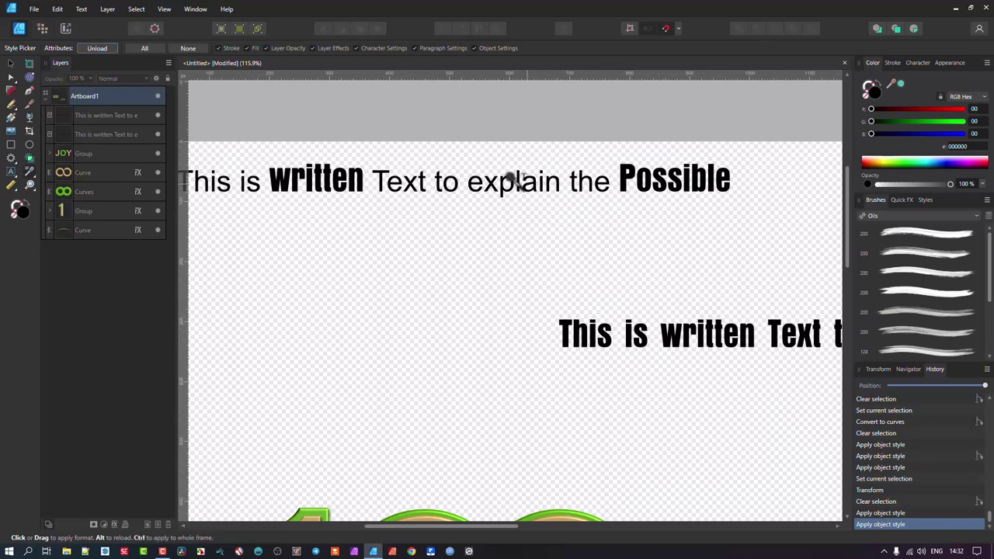
- Copy the regular font from 'explain' onto 'possible' in the bold line
scroll(517, 182, "up", 5)
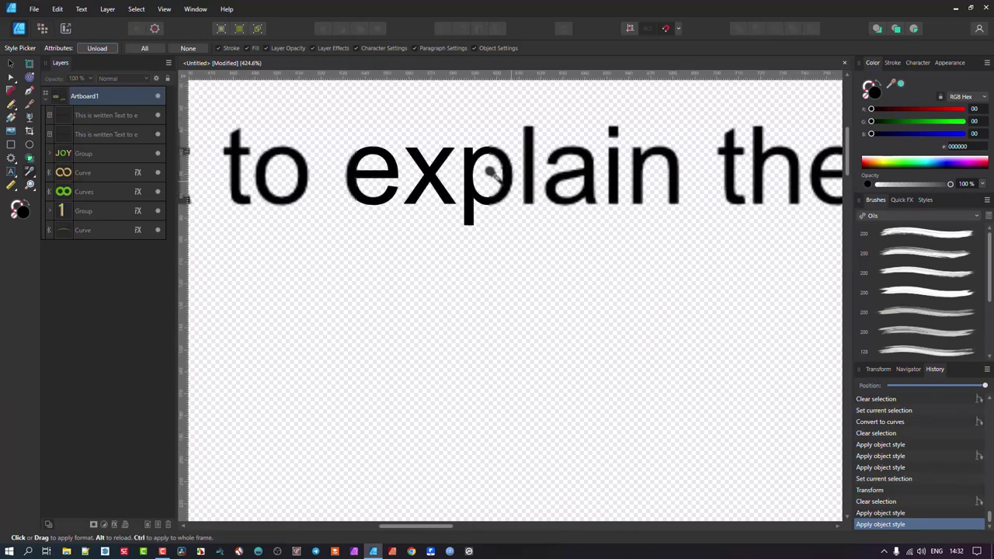
left_click(82, 48)
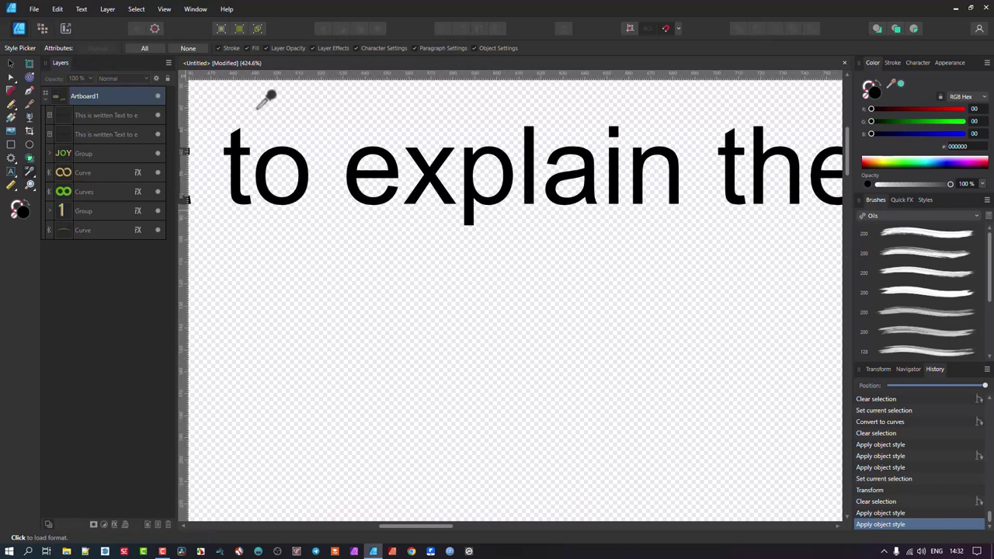
left_click(480, 146)
scroll(461, 163, "down", 5)
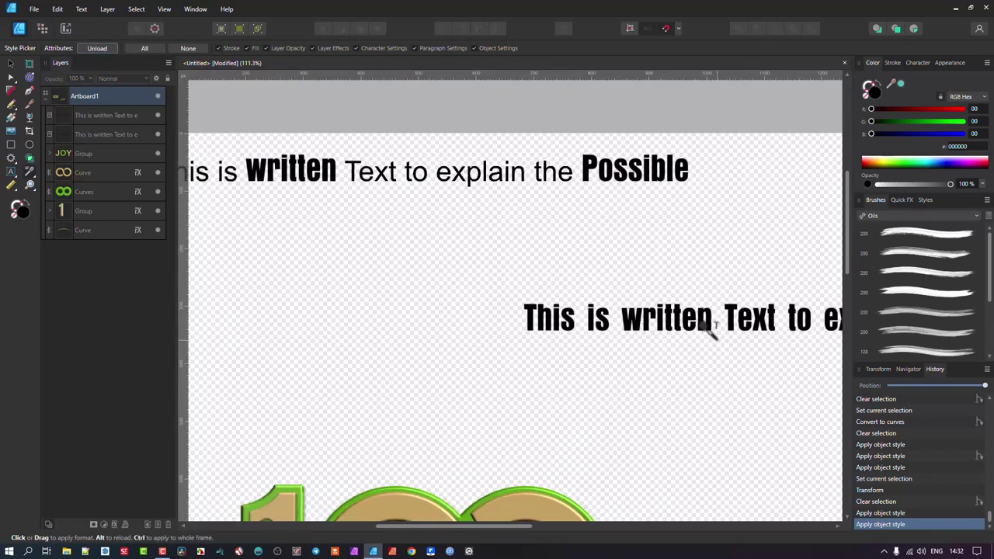
scroll(708, 326, "down", 1)
scroll(708, 326, "right", 6)
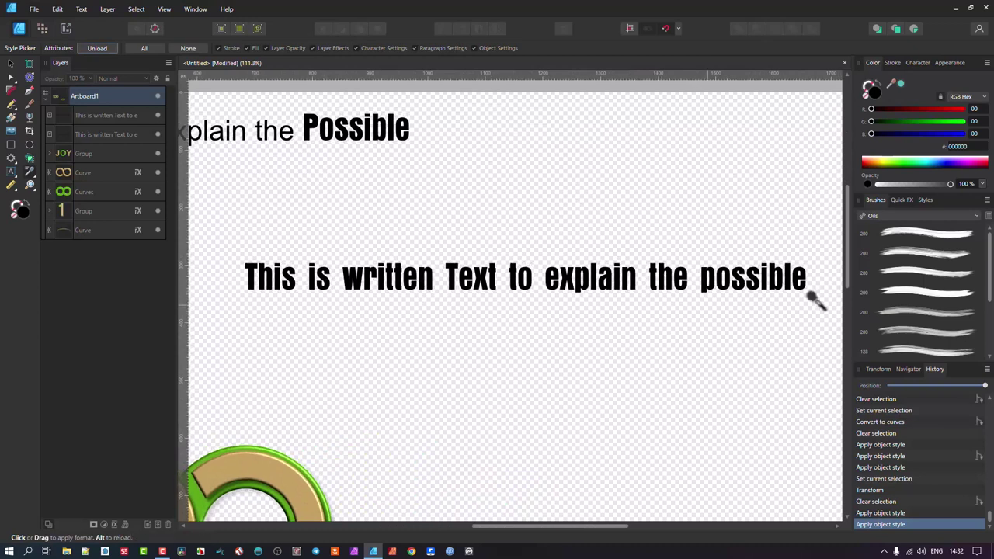
scroll(816, 301, "up", 5)
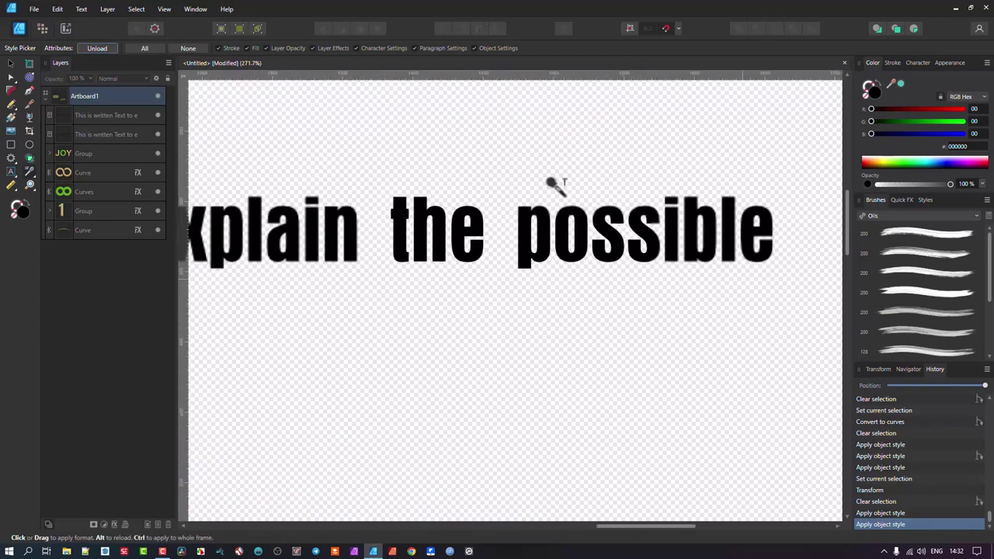
left_click(513, 203)
scroll(561, 262, "down", 7)
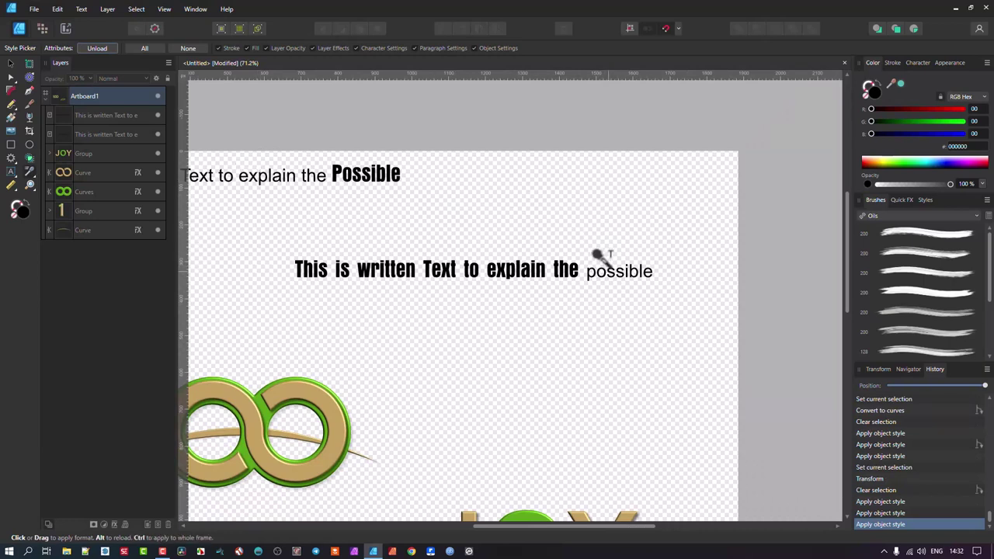
scroll(608, 250, "left", 2)
scroll(627, 225, "down", 2)
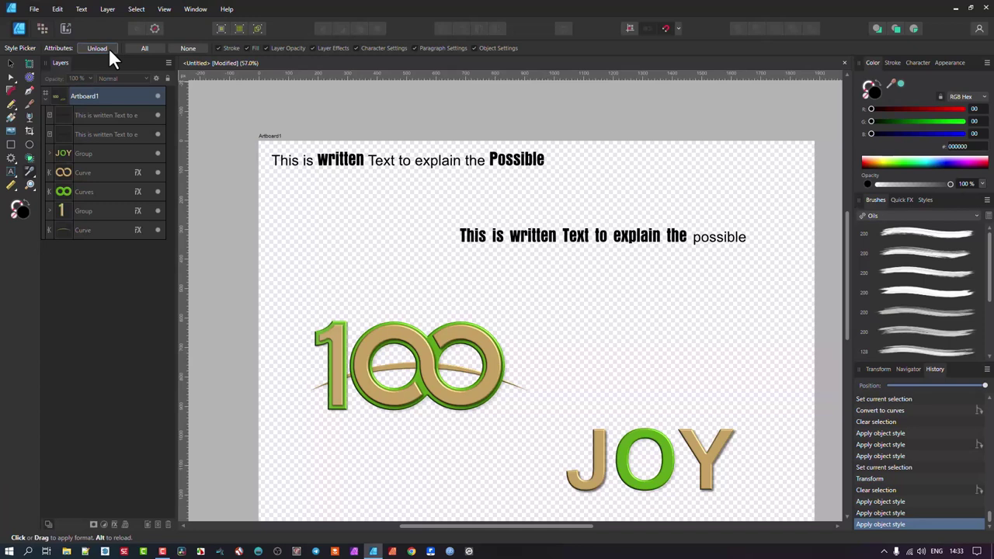
scroll(489, 232, "down", 1)
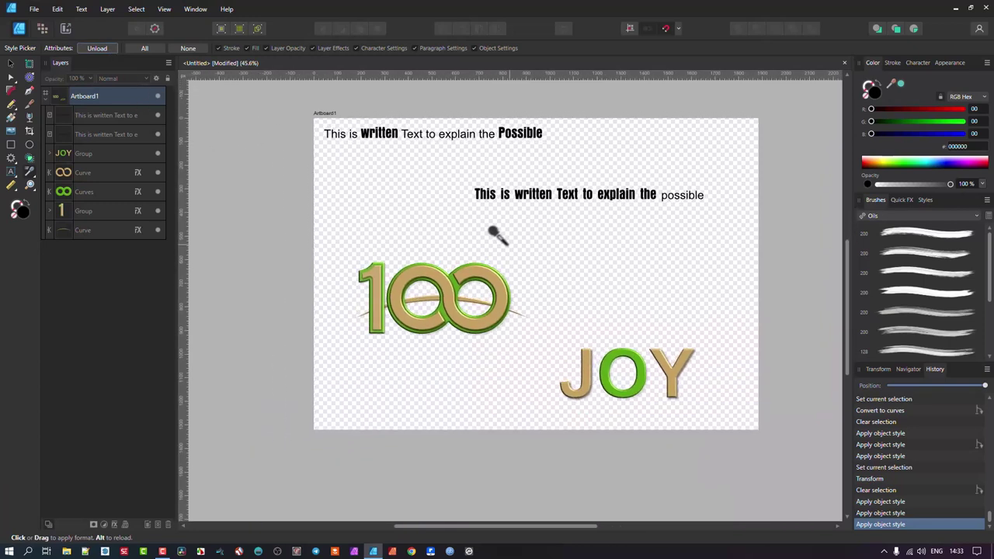